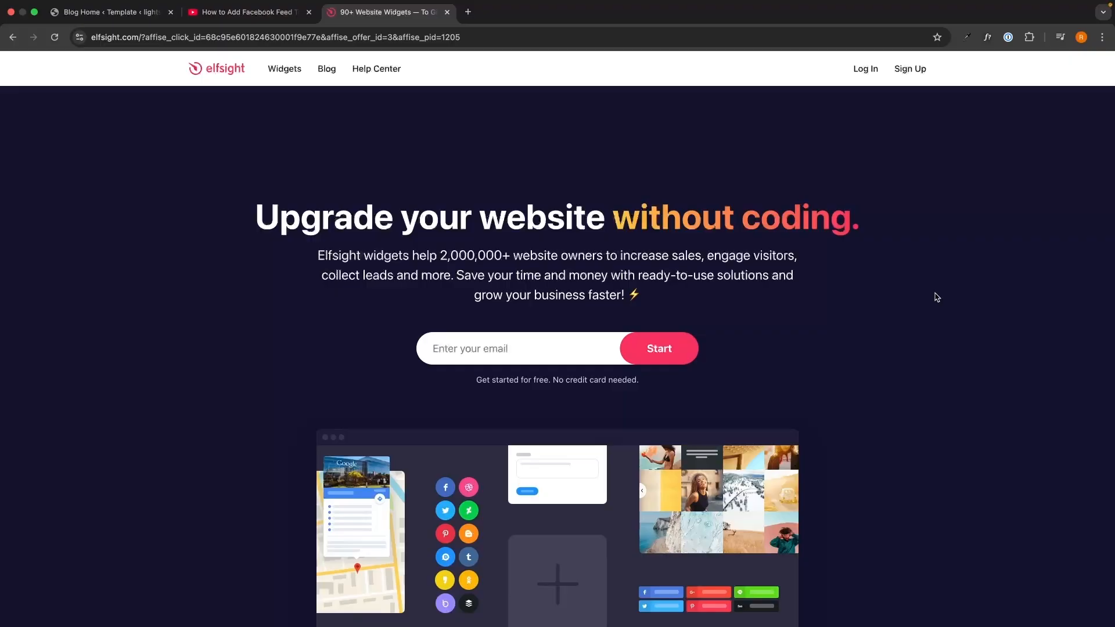
Step: Check the Elfsight sign-up link in the YouTube video description, then return to the Elfsight tab
key("ctrl+shift+Tab")
left_click_drag(37, 214, 497, 369)
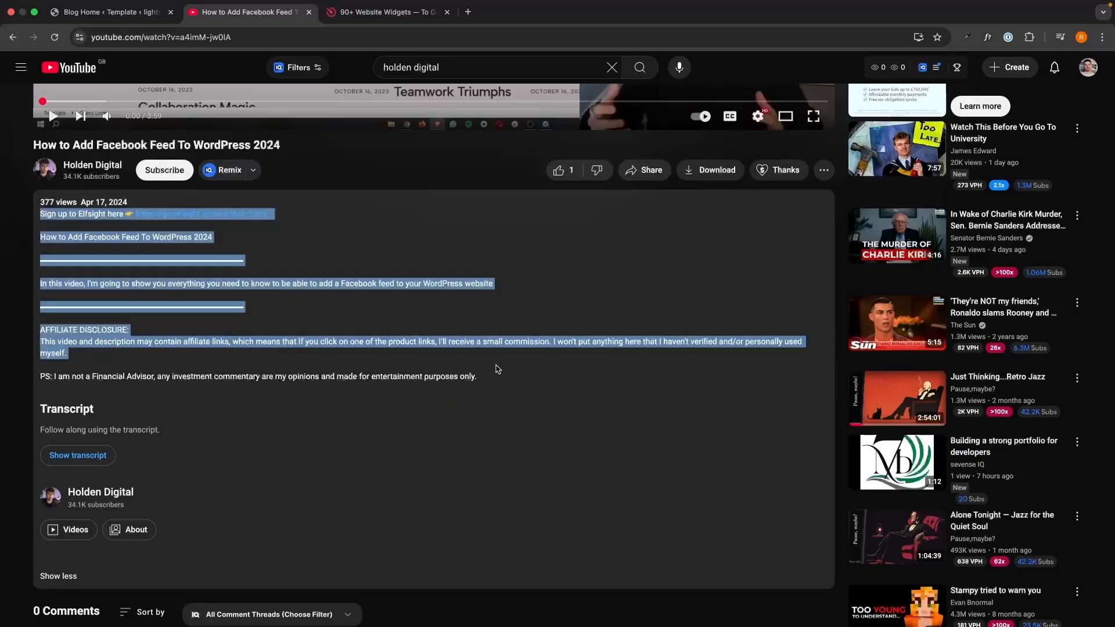
left_click(498, 369)
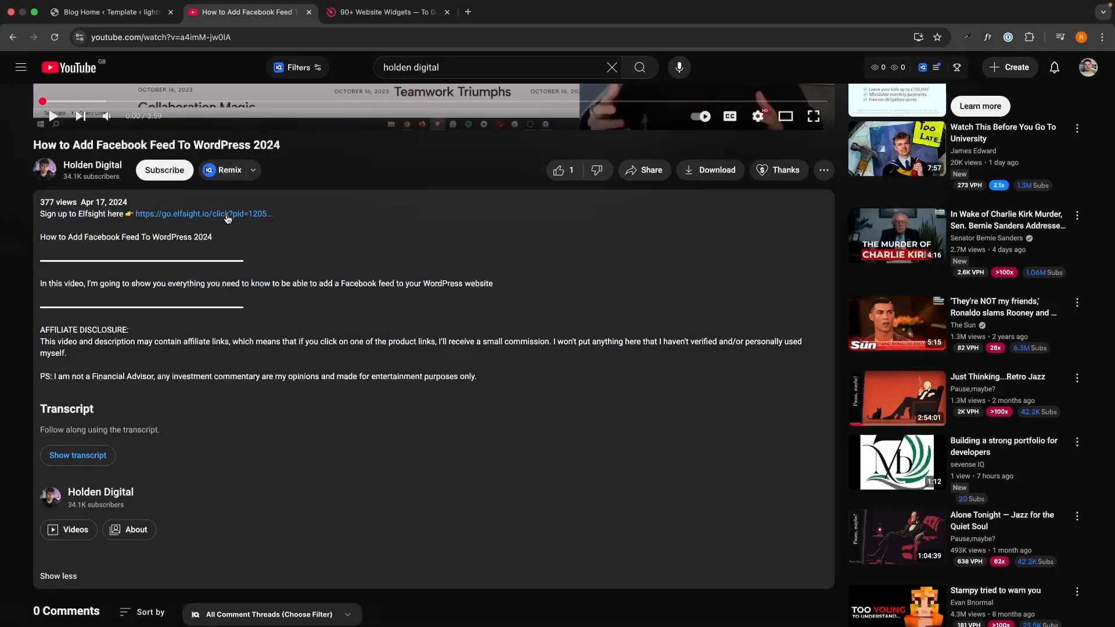
key("ctrl+Tab")
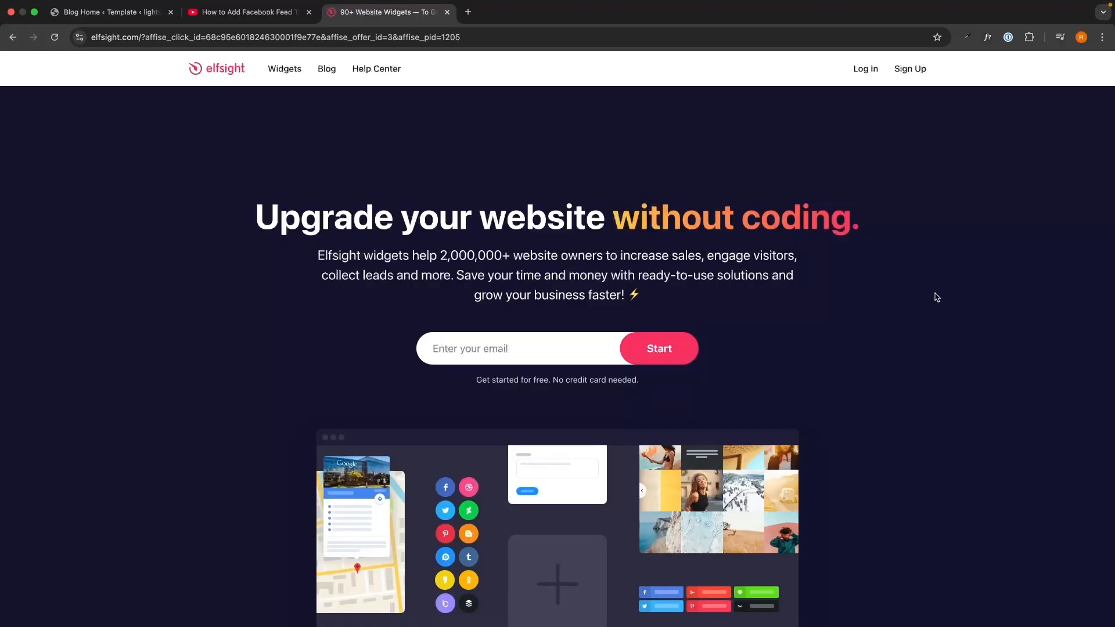
Step: Create an Elfsight account with an email address and a password
left_click(579, 346)
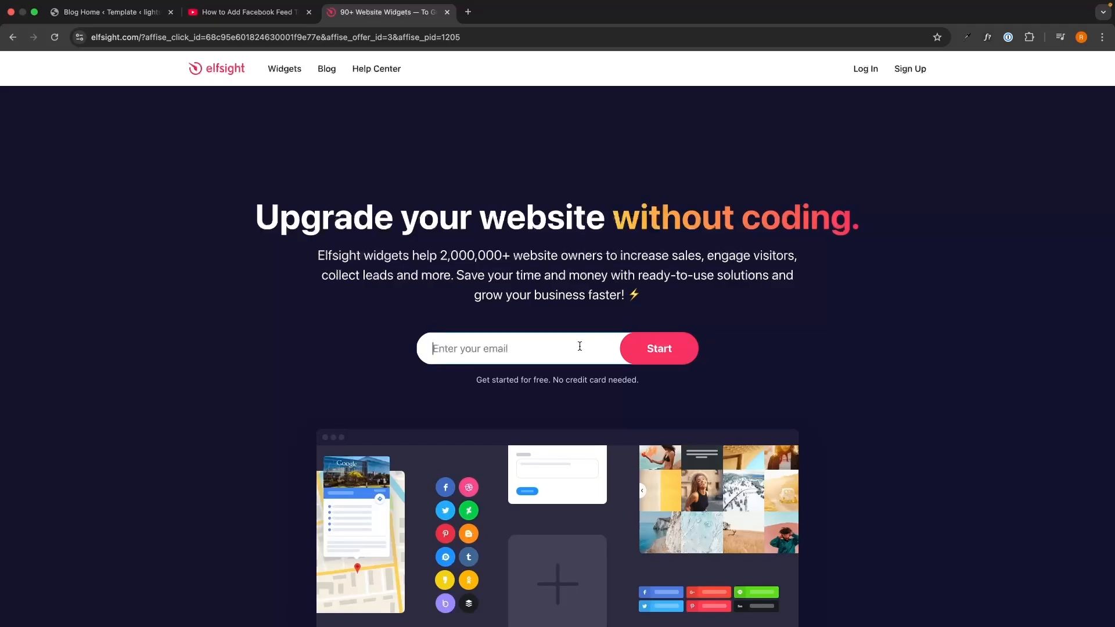
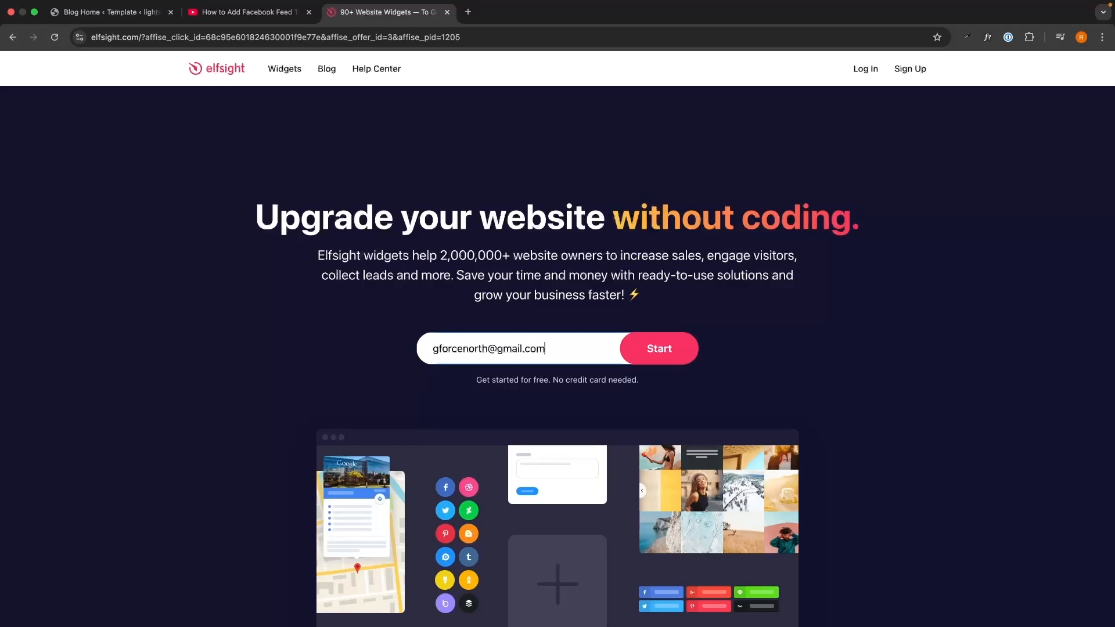
key("Return")
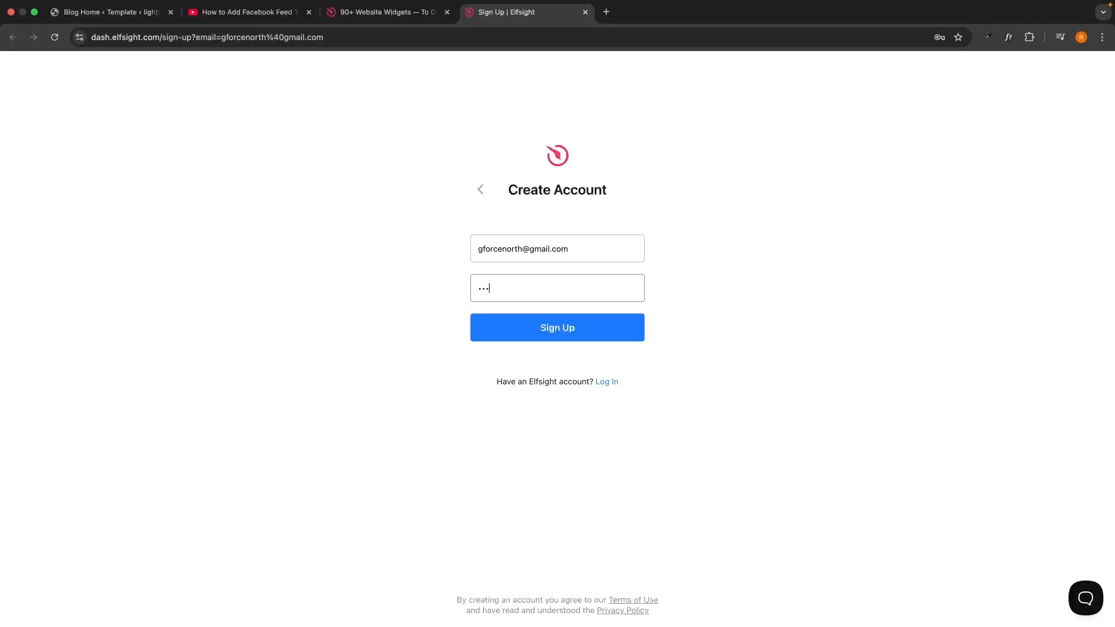
left_click(604, 332)
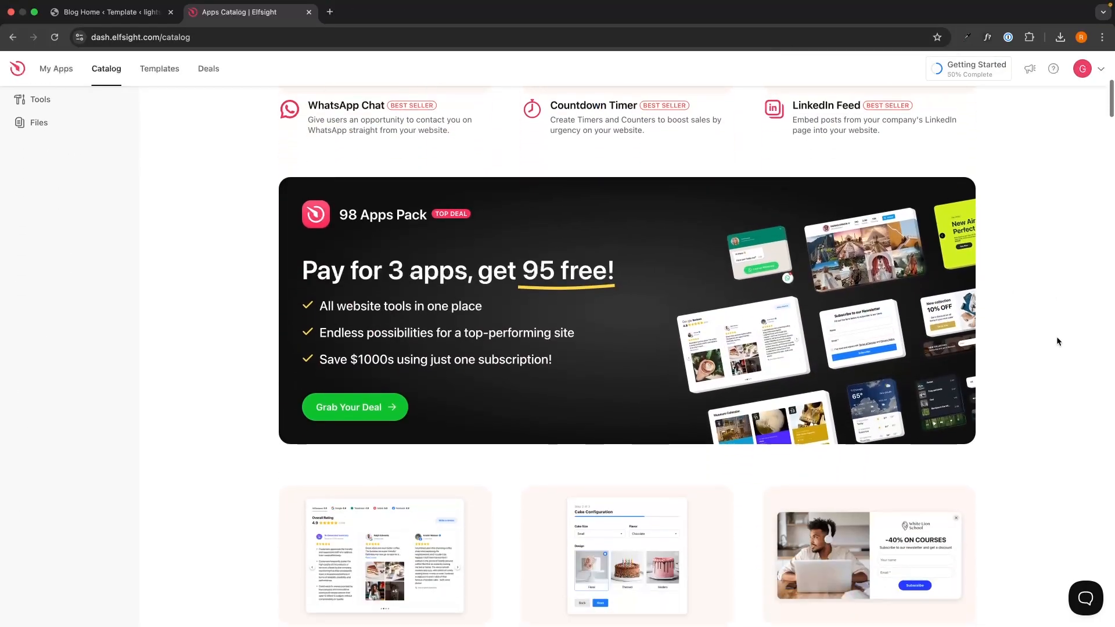
Step: Search the widget catalog for 'spinning' and open the Spinning Wheel app
scroll(1056, 341, "down", 5)
scroll(1057, 340, "down", 15)
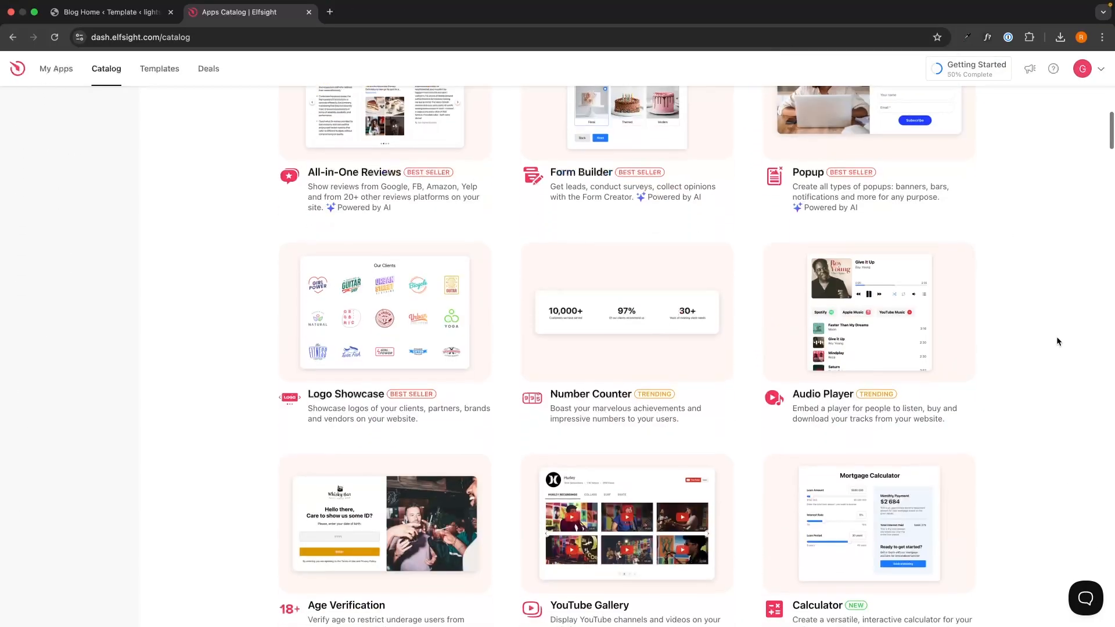
scroll(1056, 340, "down", 12)
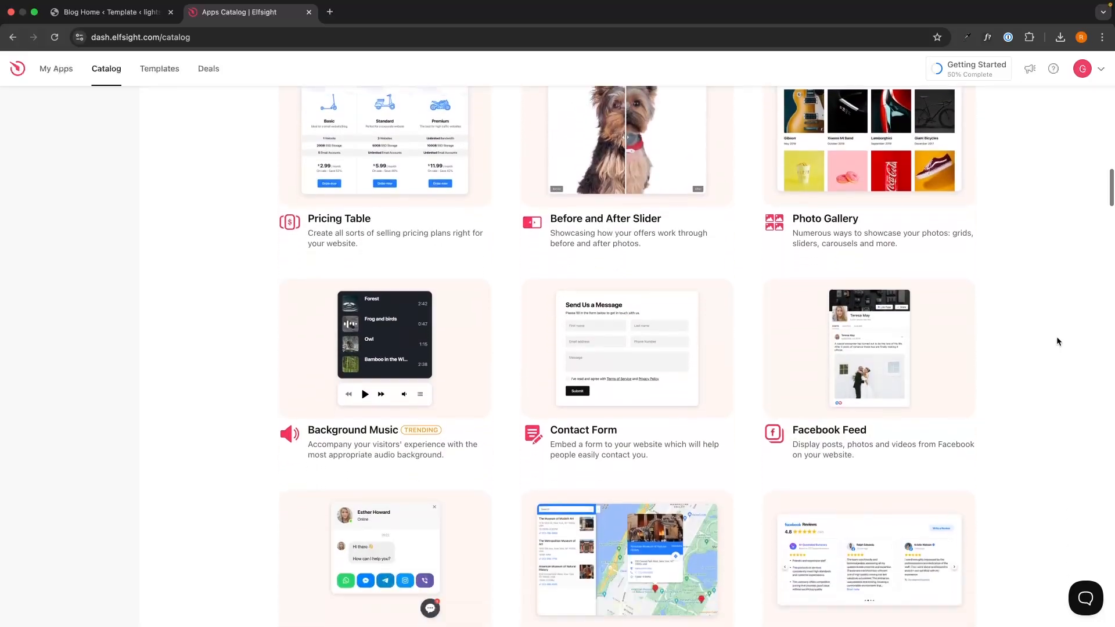
scroll(1057, 341, "down", 13)
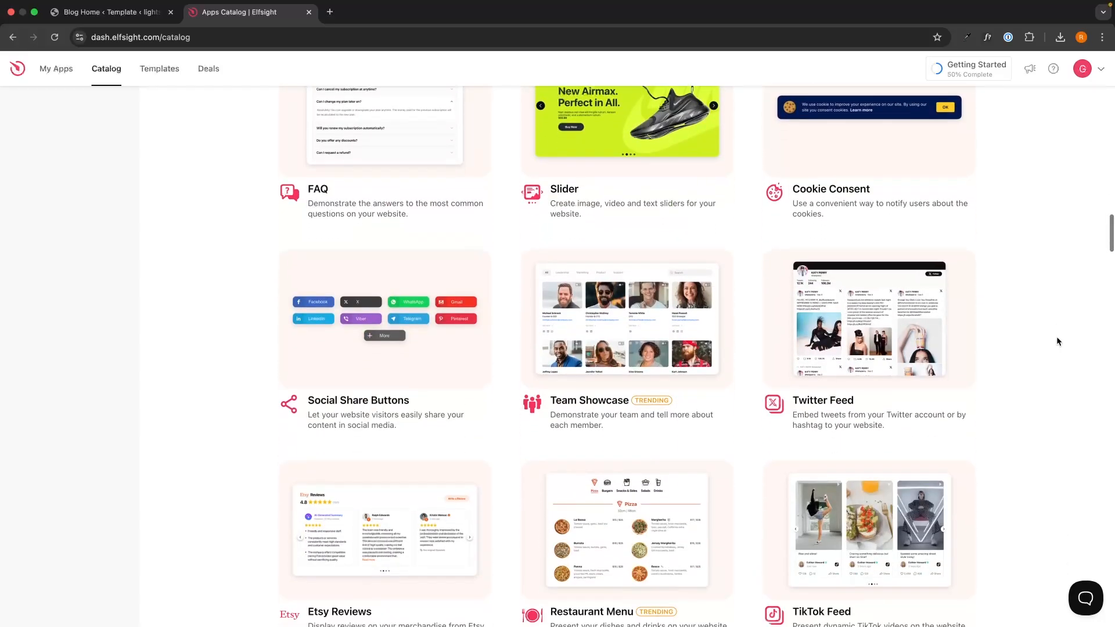
scroll(1056, 341, "up", 20)
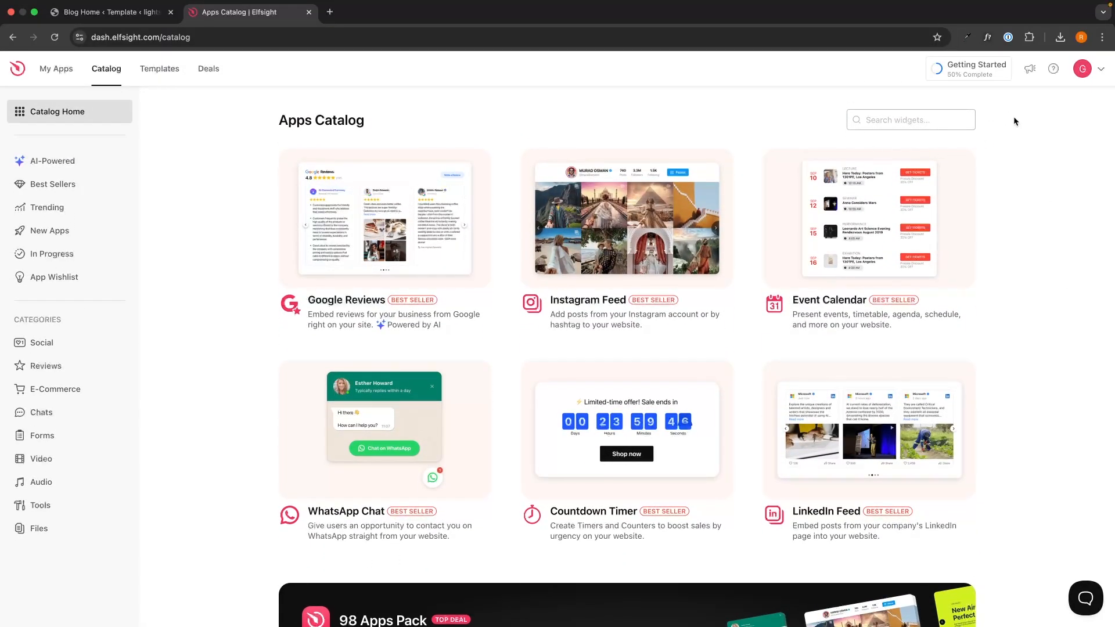
left_click(912, 119)
type("spinninh")
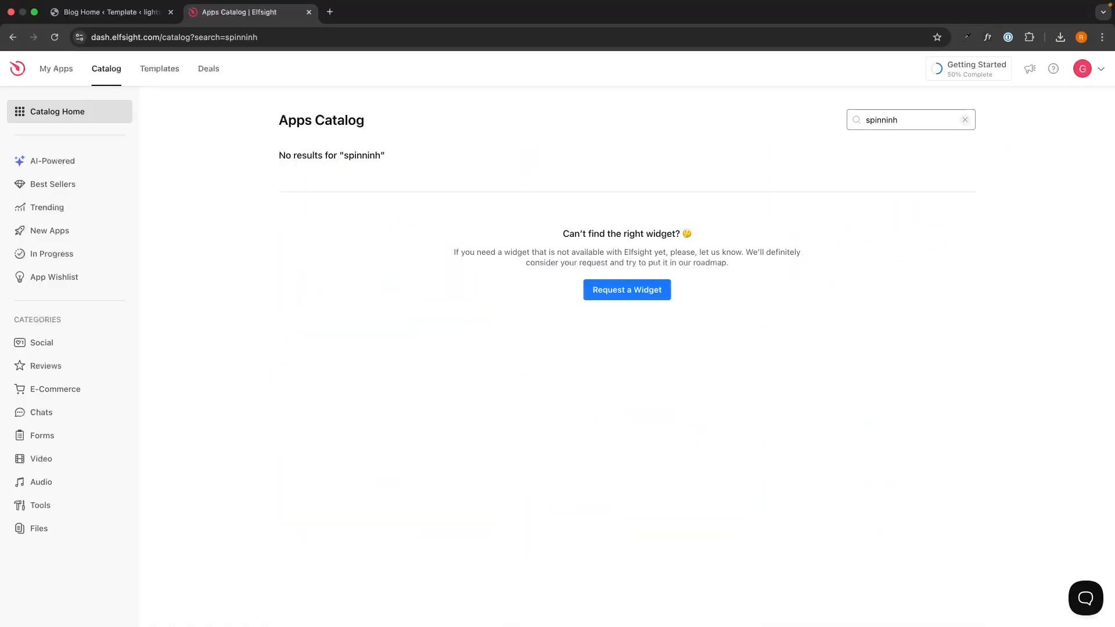
key("BackSpace")
type("g")
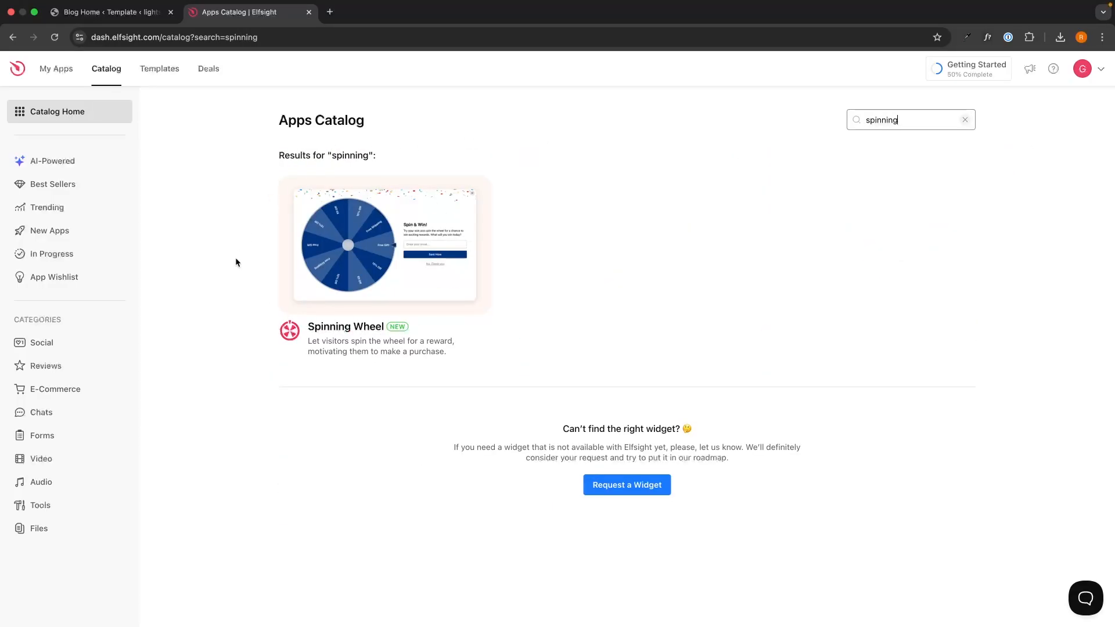
left_click(356, 329)
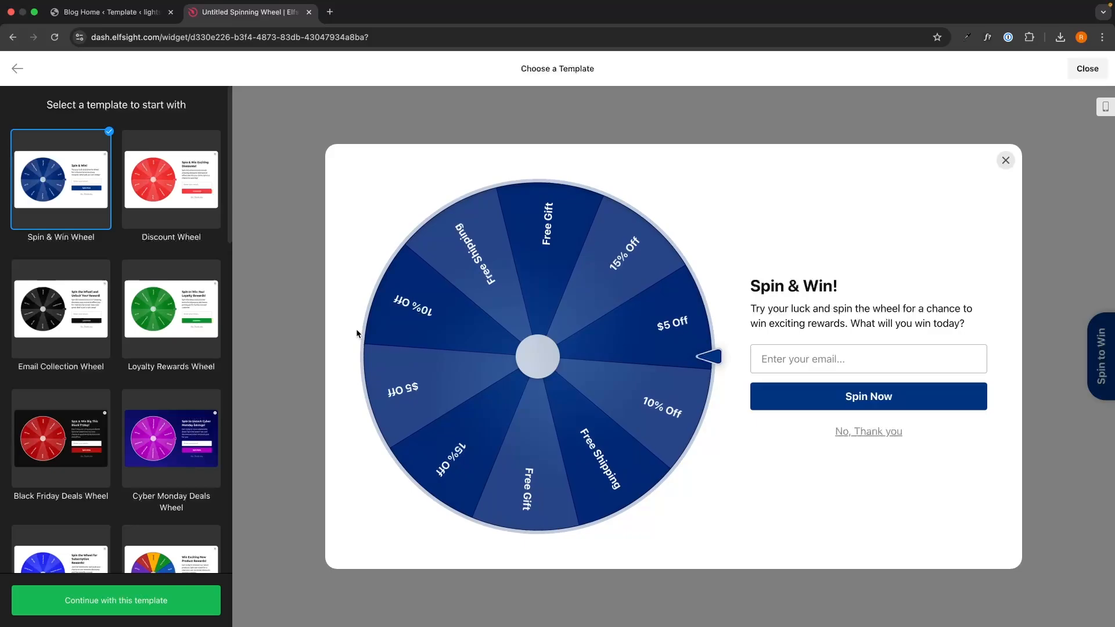
Step: Compare the Discount and Email Collection templates, then create the widget from Spin & Win Wheel
left_click(171, 180)
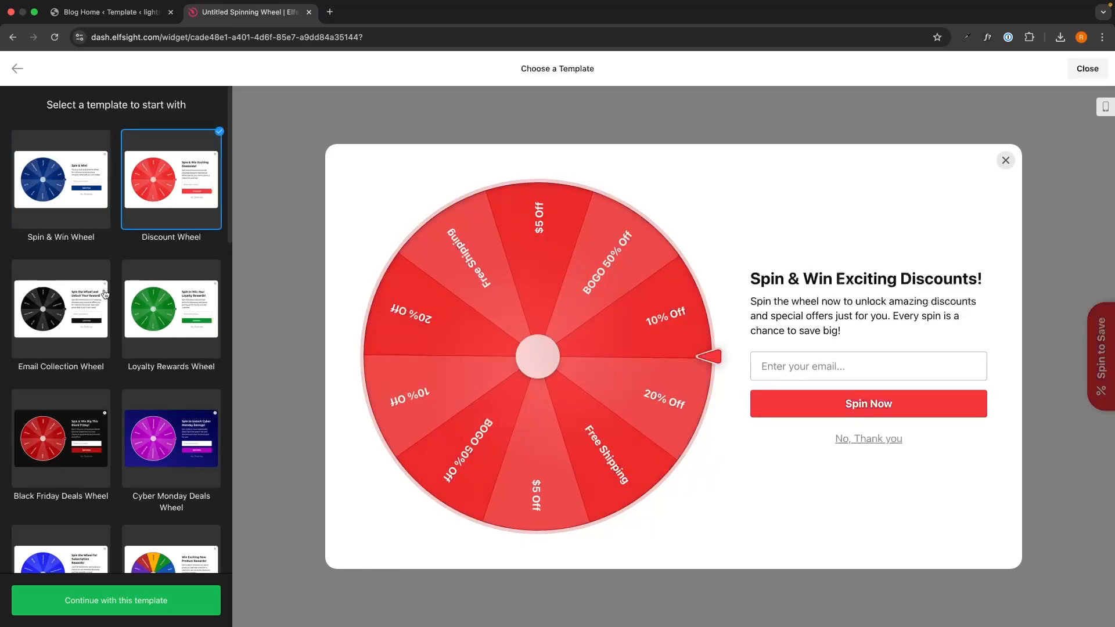
left_click(104, 294)
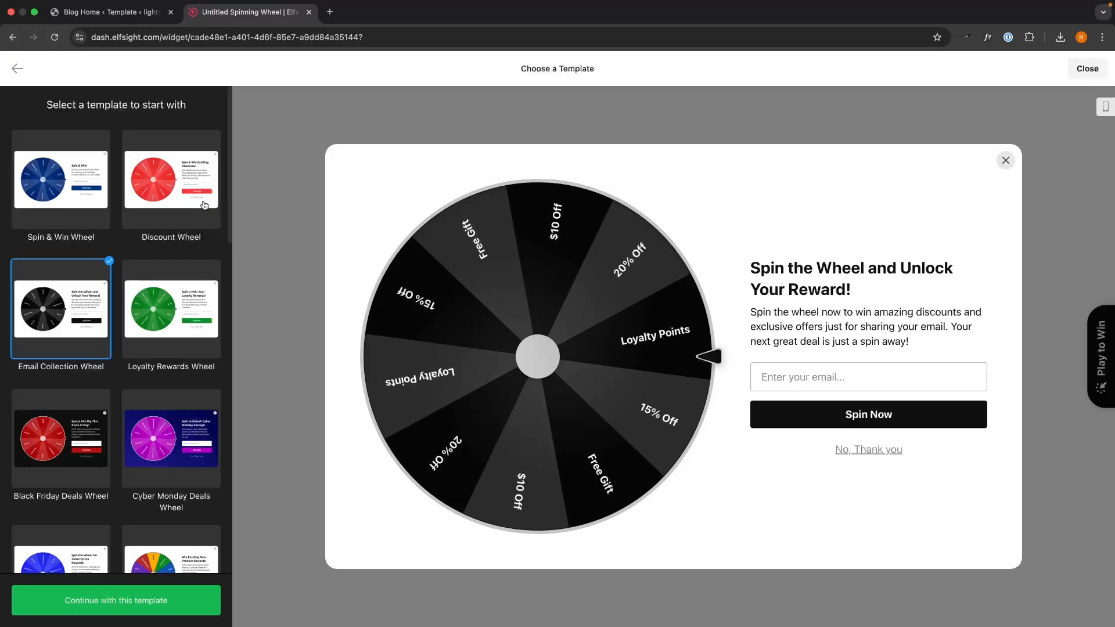
left_click(171, 180)
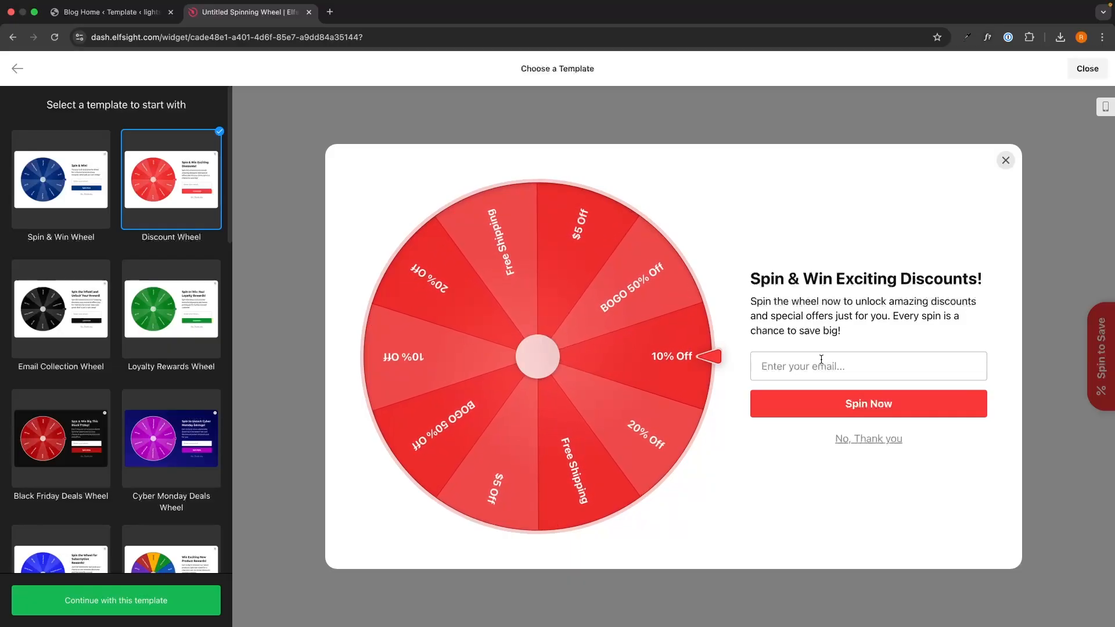
left_click(61, 180)
left_click(114, 601)
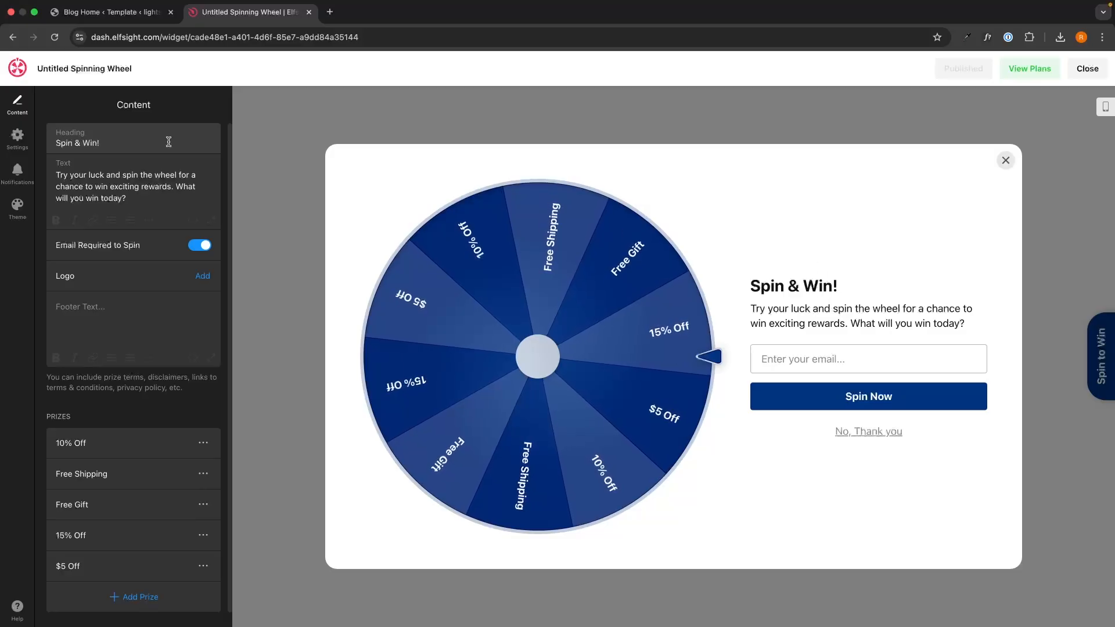
double_click(77, 143)
key("BackSpace")
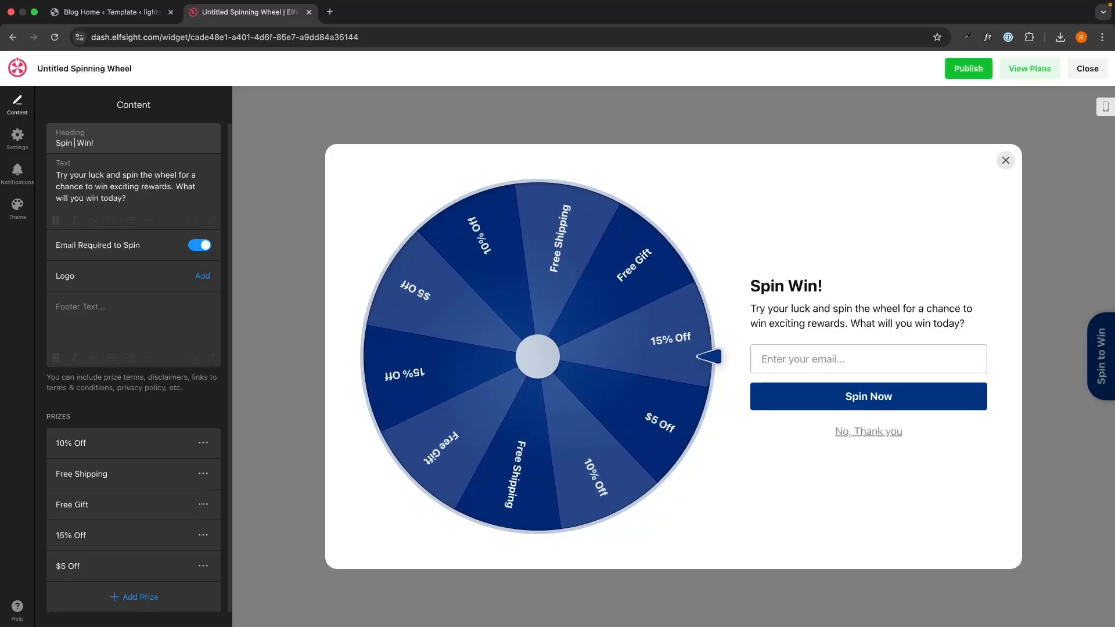
type("To")
left_click(139, 169)
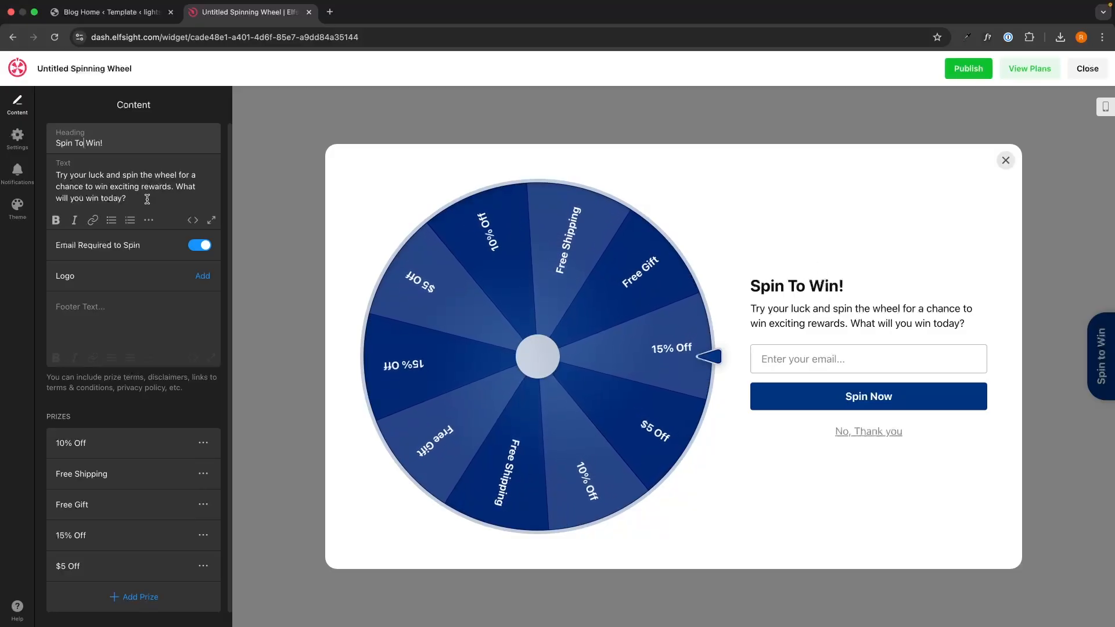
left_click_drag(146, 199, 47, 177)
left_click(94, 172)
left_click(785, 318)
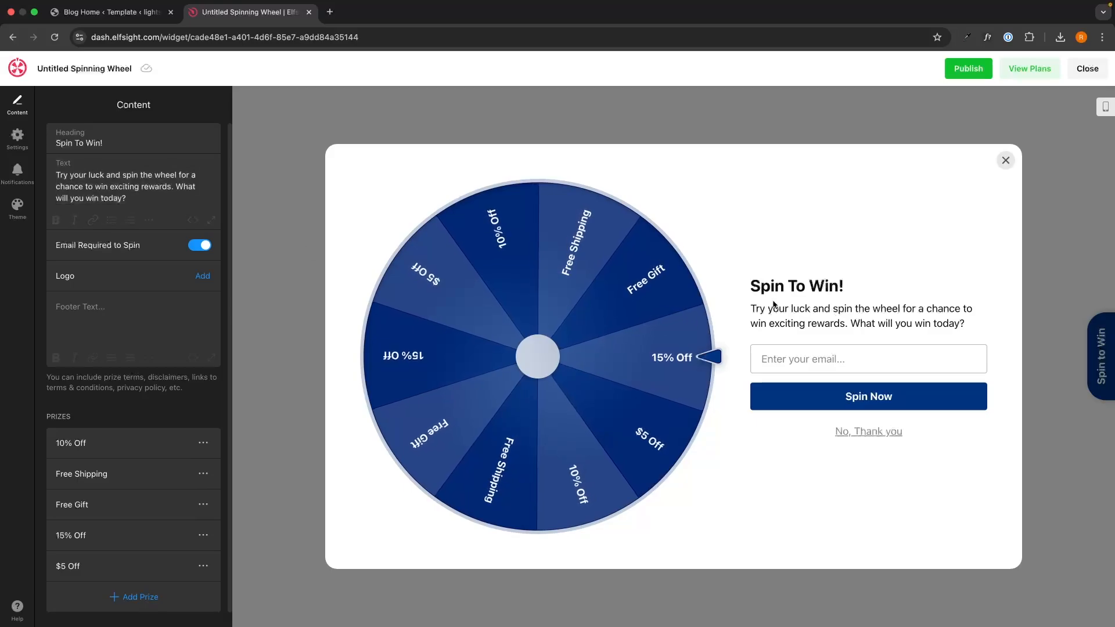
left_click(87, 179)
left_click_drag(140, 203, 51, 164)
key("super+c")
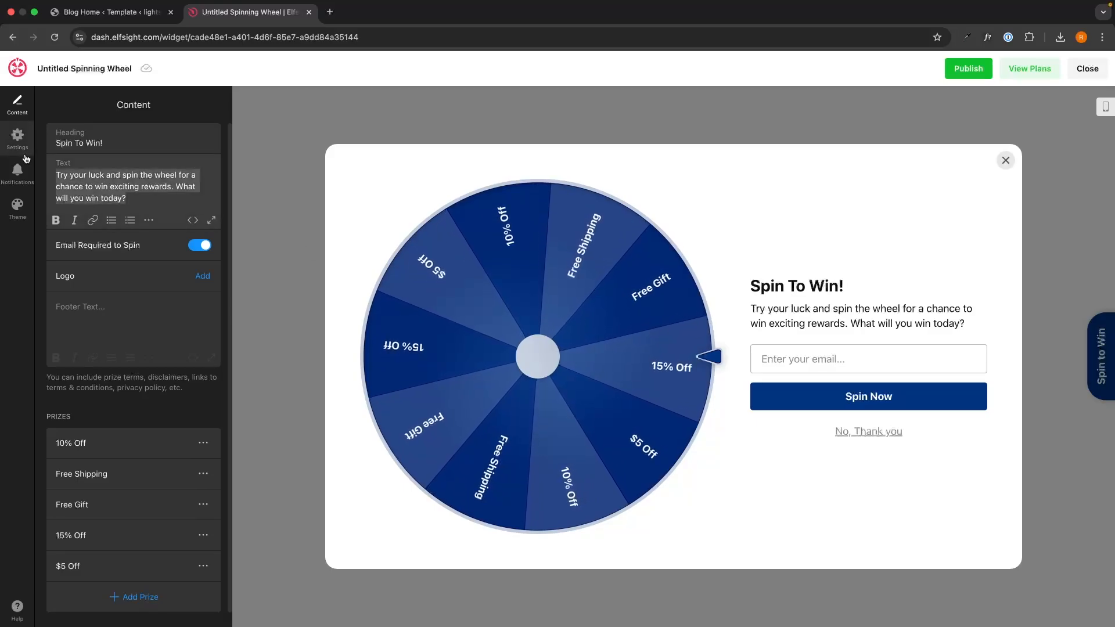
key("BackSpace")
key("super+v")
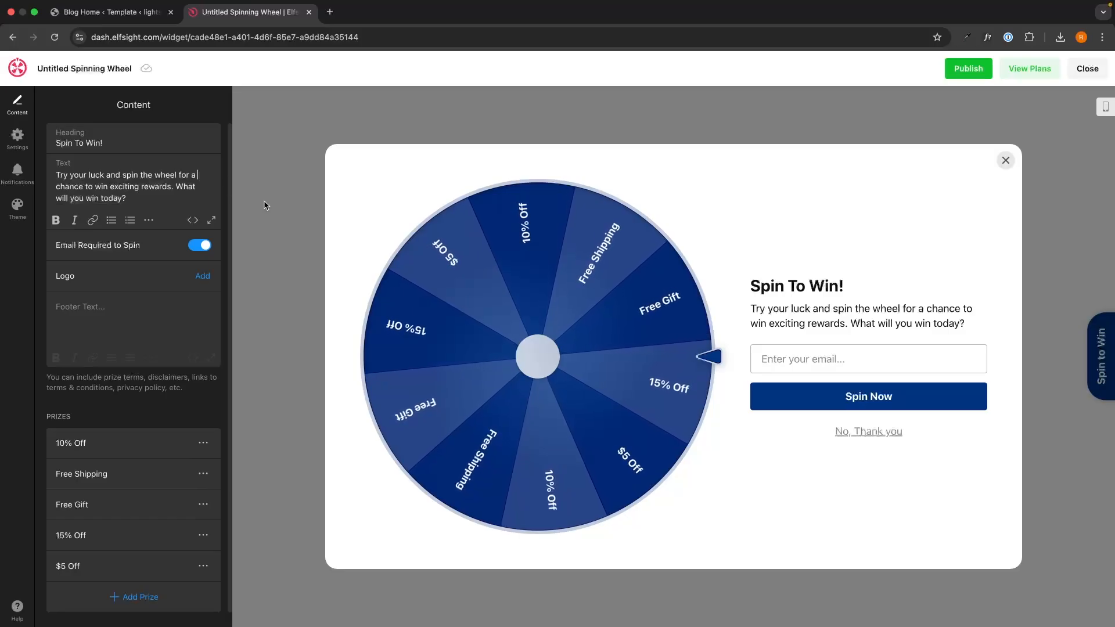
left_click_drag(51, 248, 143, 248)
left_click(141, 248)
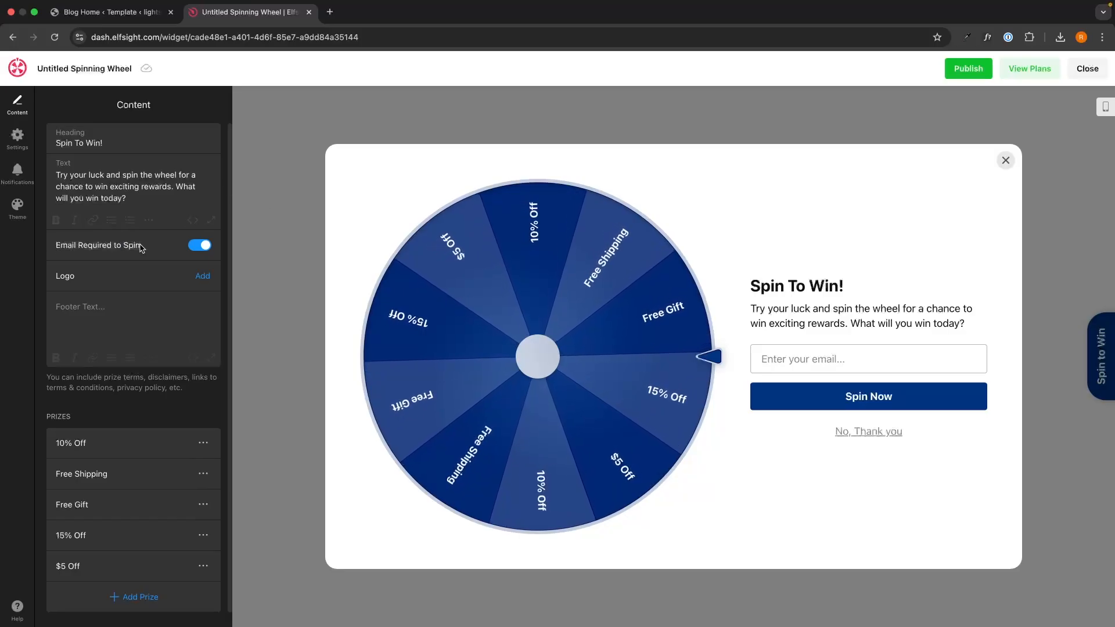
left_click(205, 247)
left_click(202, 247)
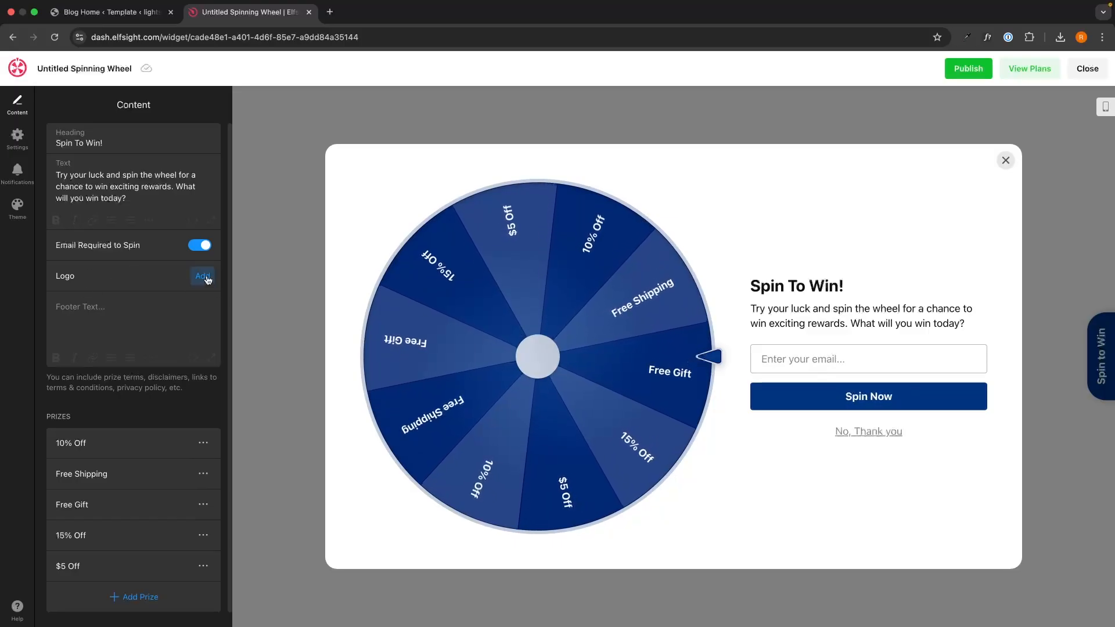
left_click(170, 299)
type("jngjk")
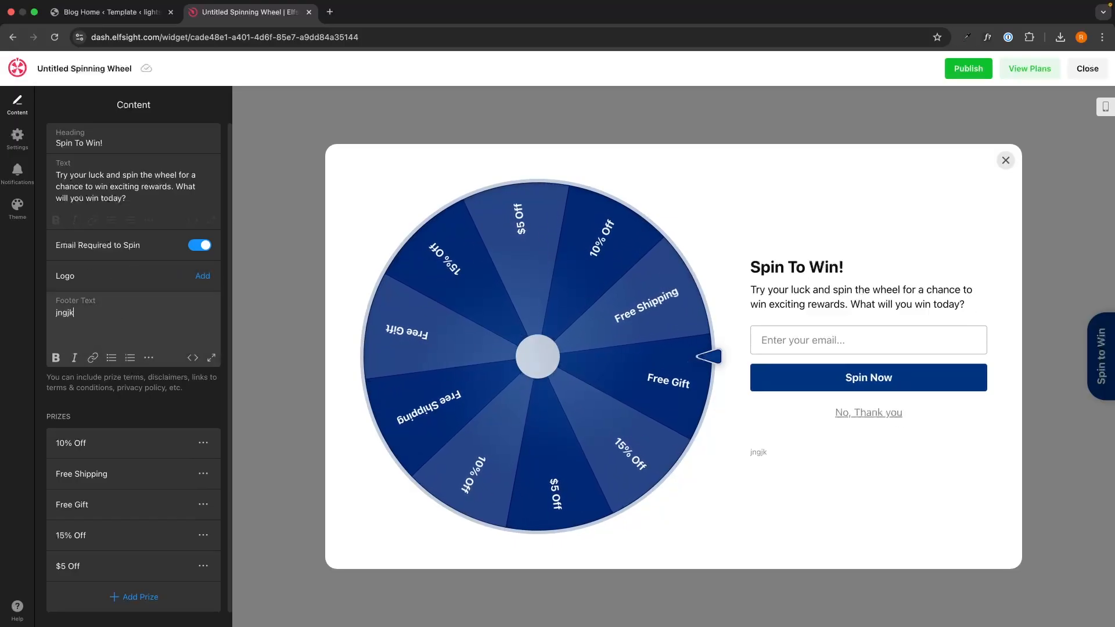
type("nrjkgnrjkn")
key("super+a")
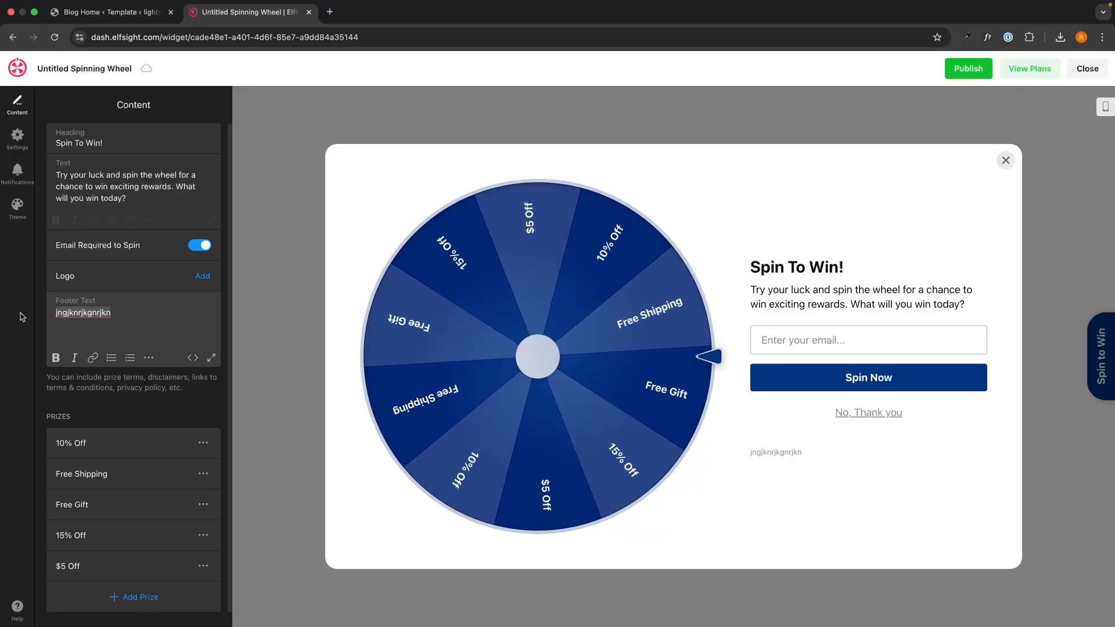
key("BackSpace")
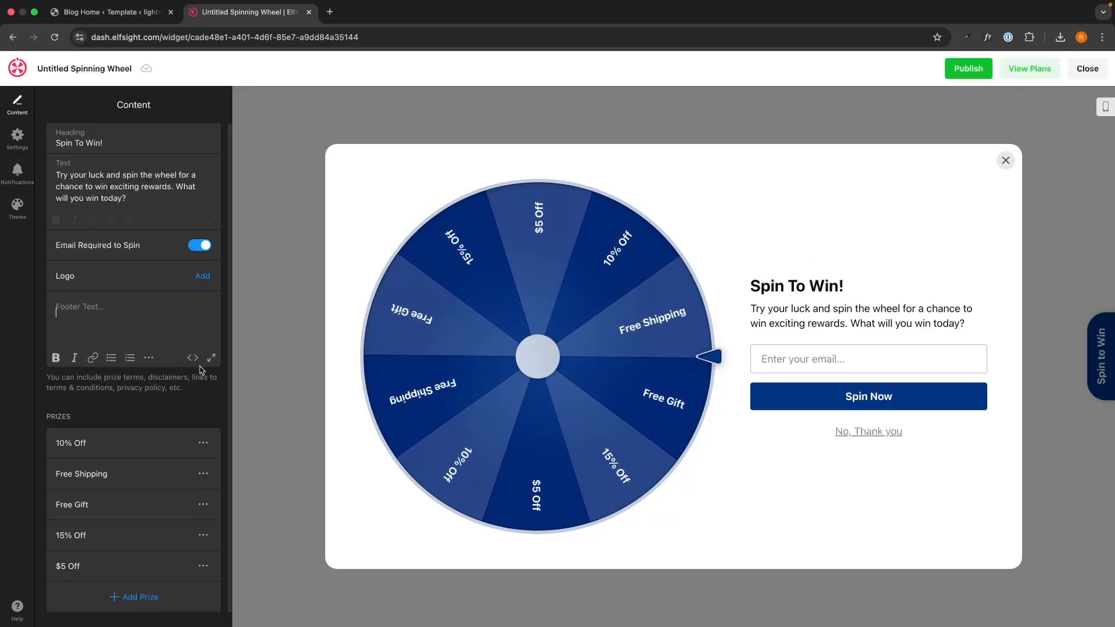
scroll(163, 377, "down", 1)
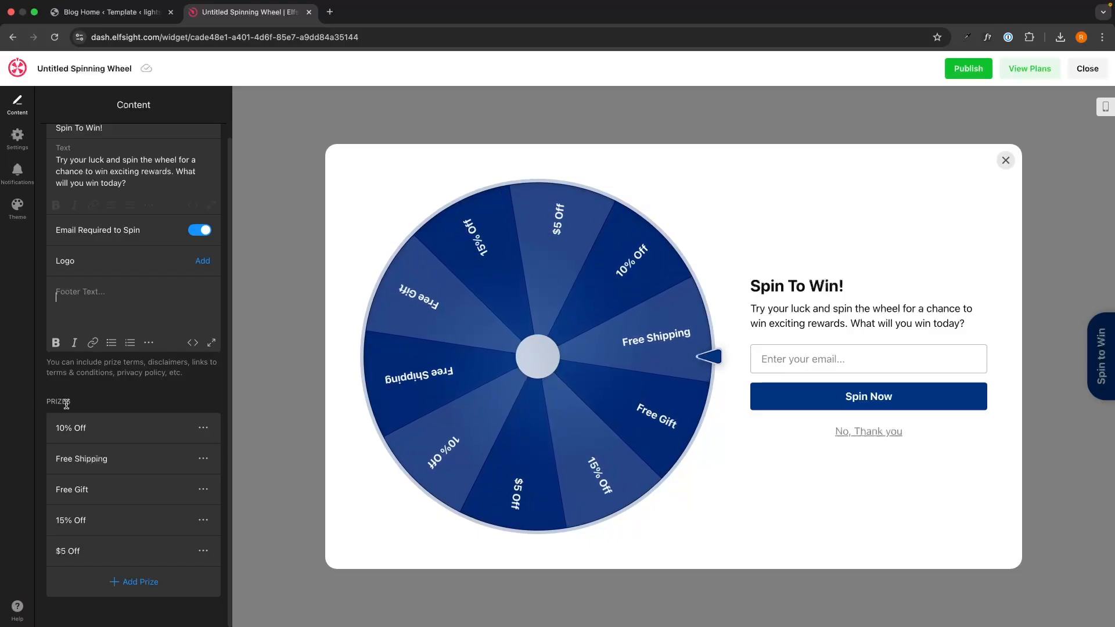
Step: Inspect the 10% Off prize's details and name, then return to the prize list
left_click(108, 429)
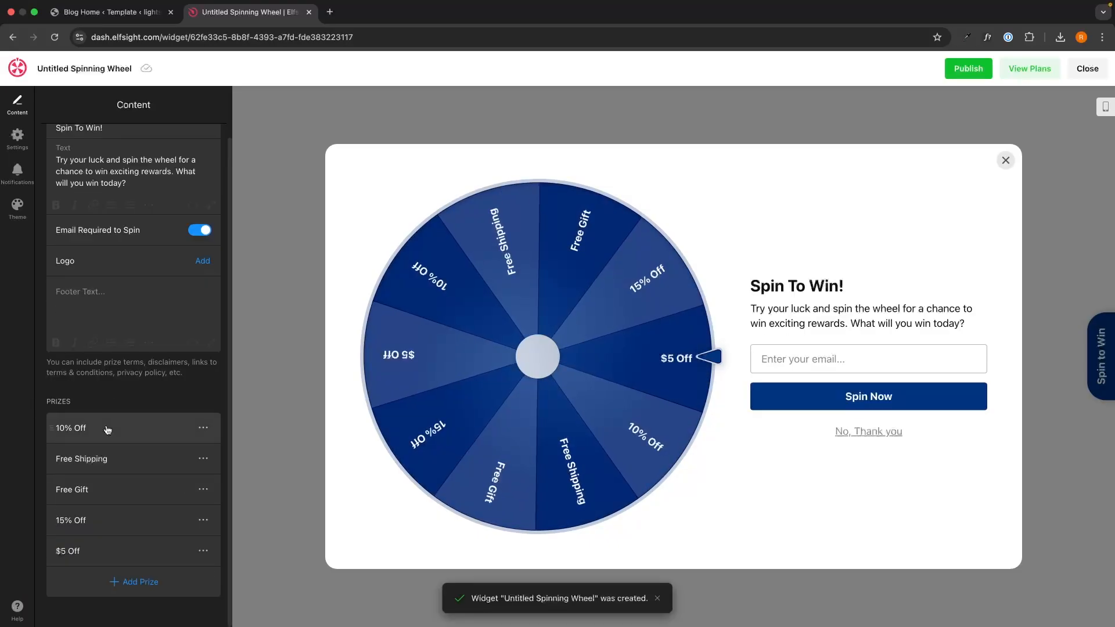
left_click(107, 429)
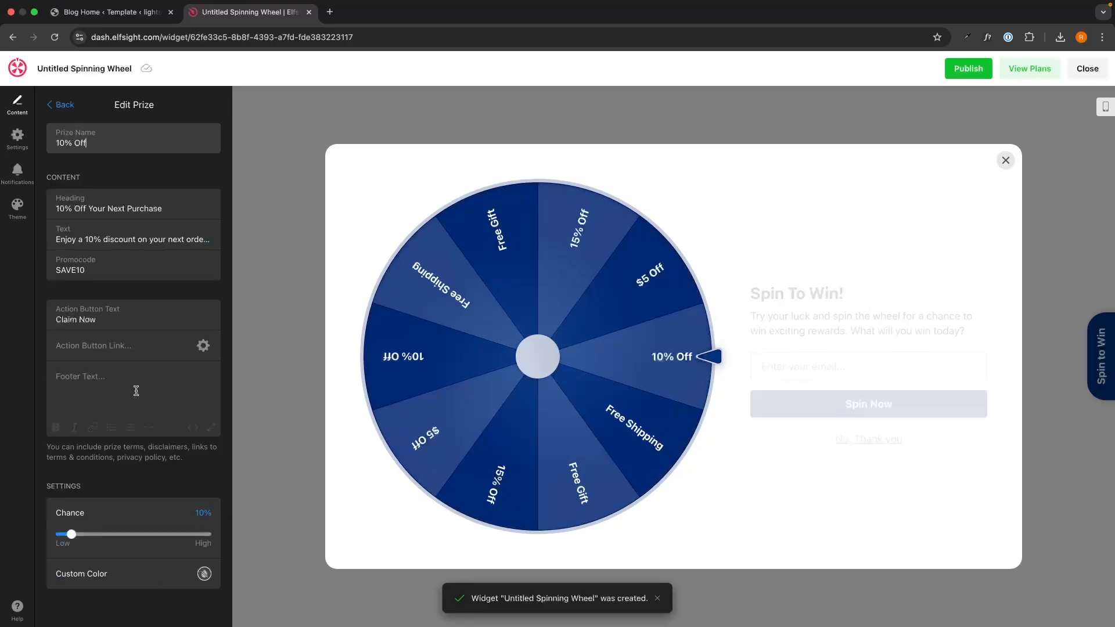
left_click_drag(105, 142, 59, 138)
left_click(97, 137)
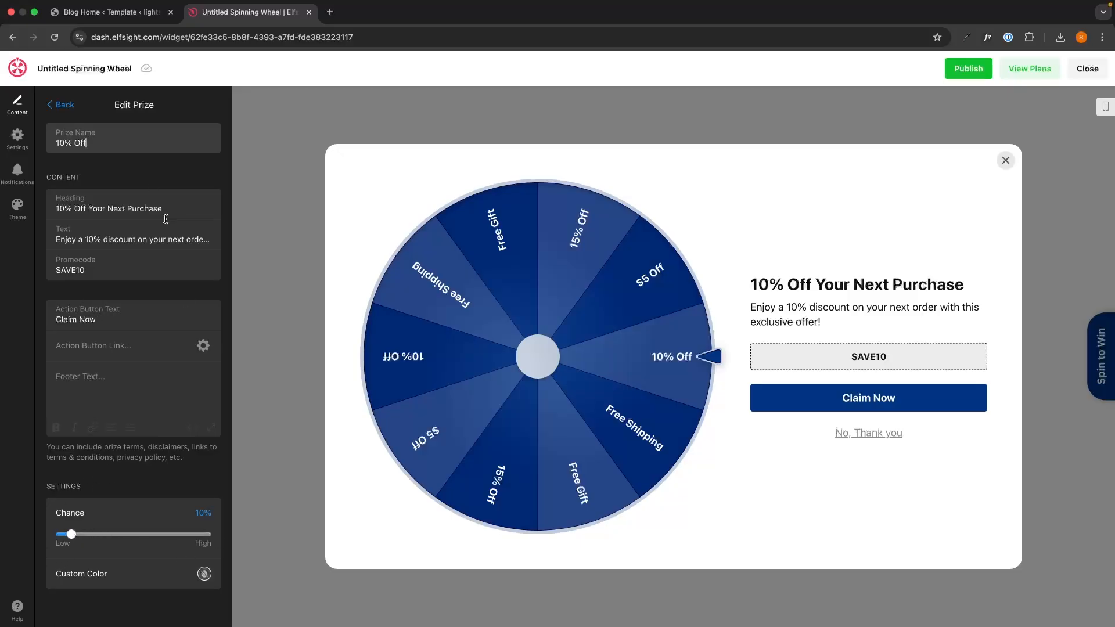
left_click(60, 104)
Step: Look over the Add Prize options without adding one, recheck 10% Off, then open Settings
left_click(120, 577)
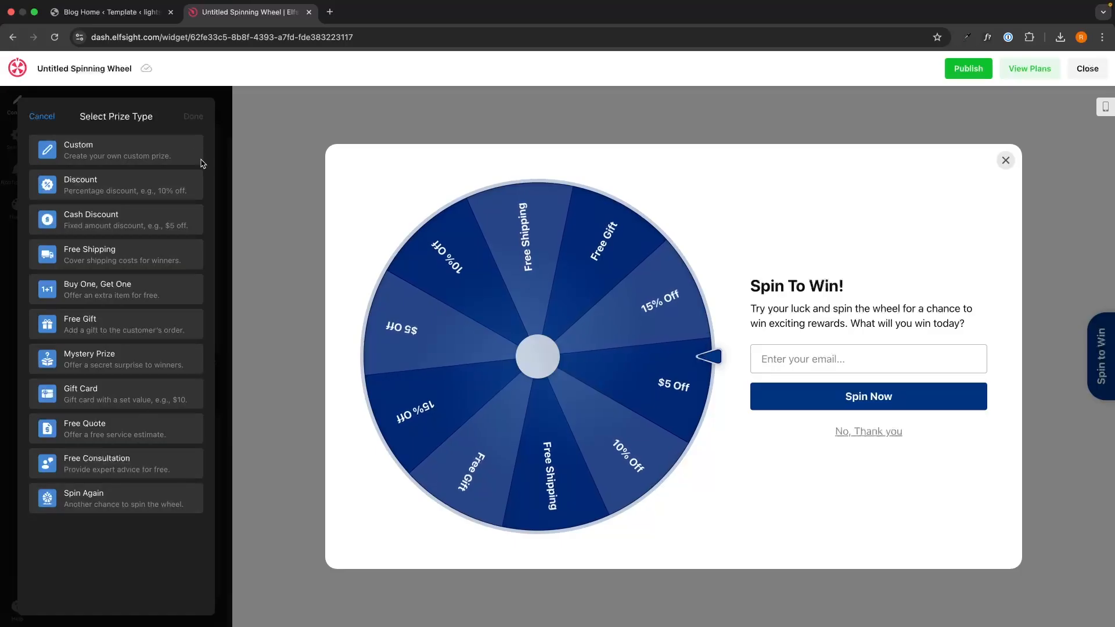
left_click(42, 116)
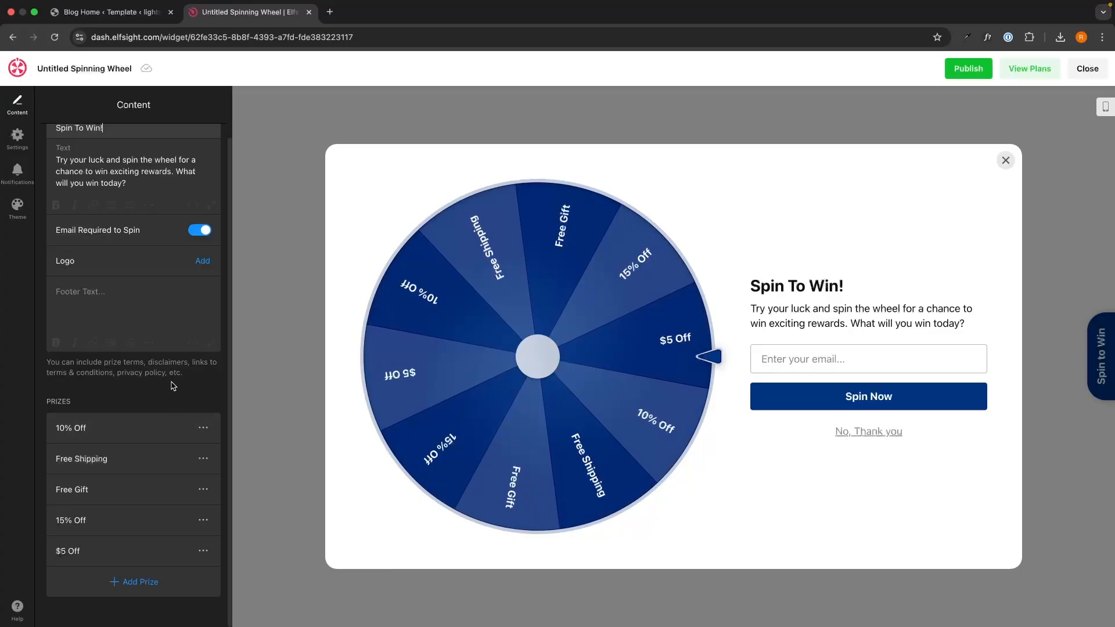
left_click(139, 419)
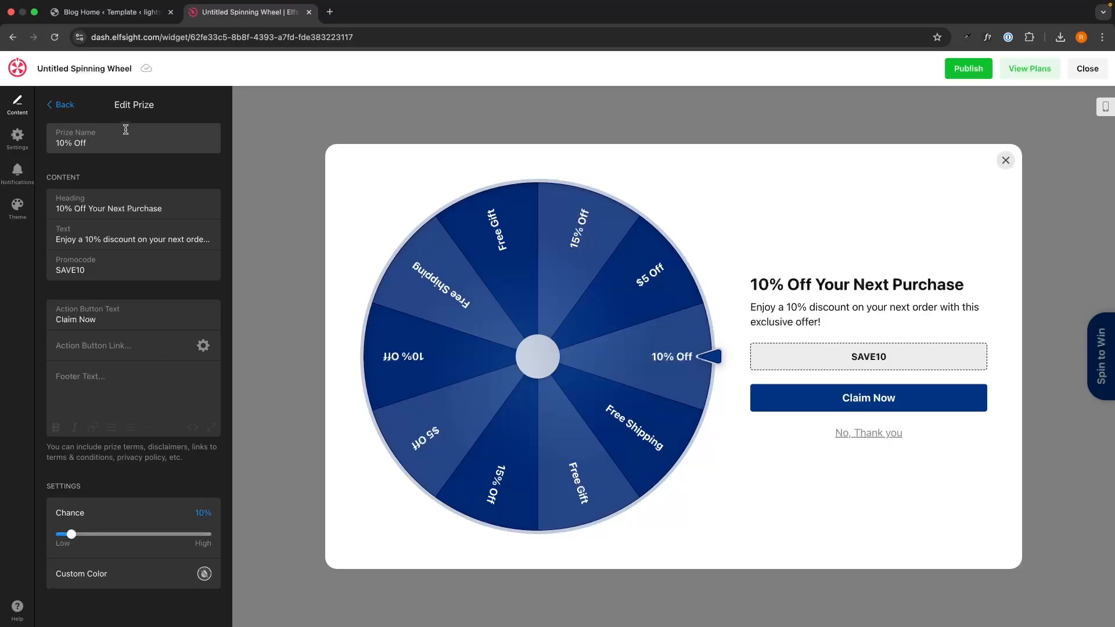
left_click(63, 104)
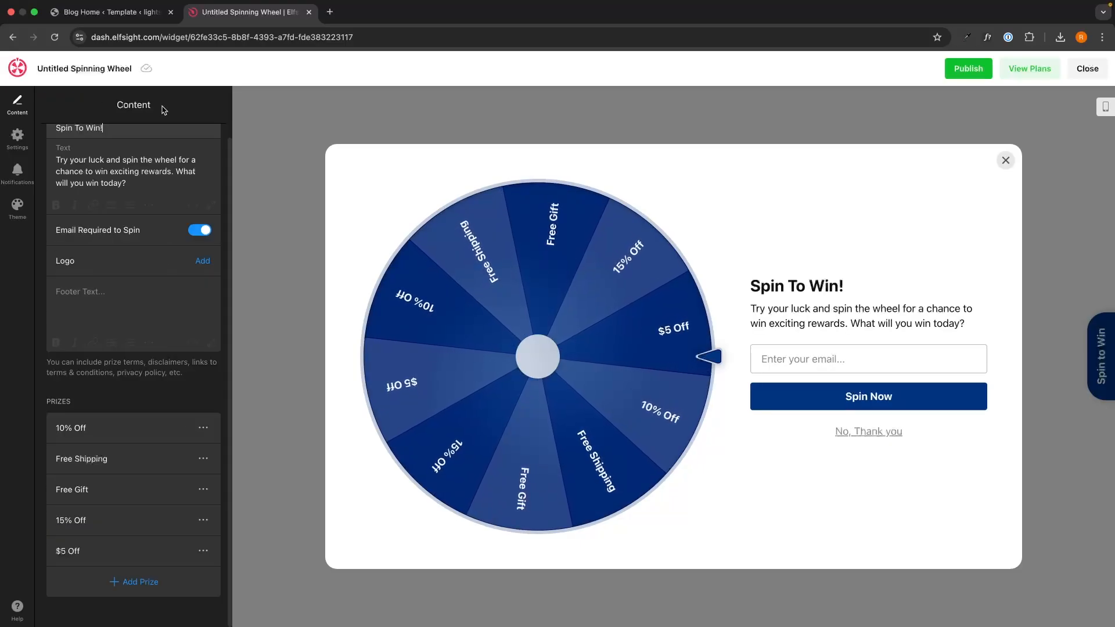
left_click(17, 138)
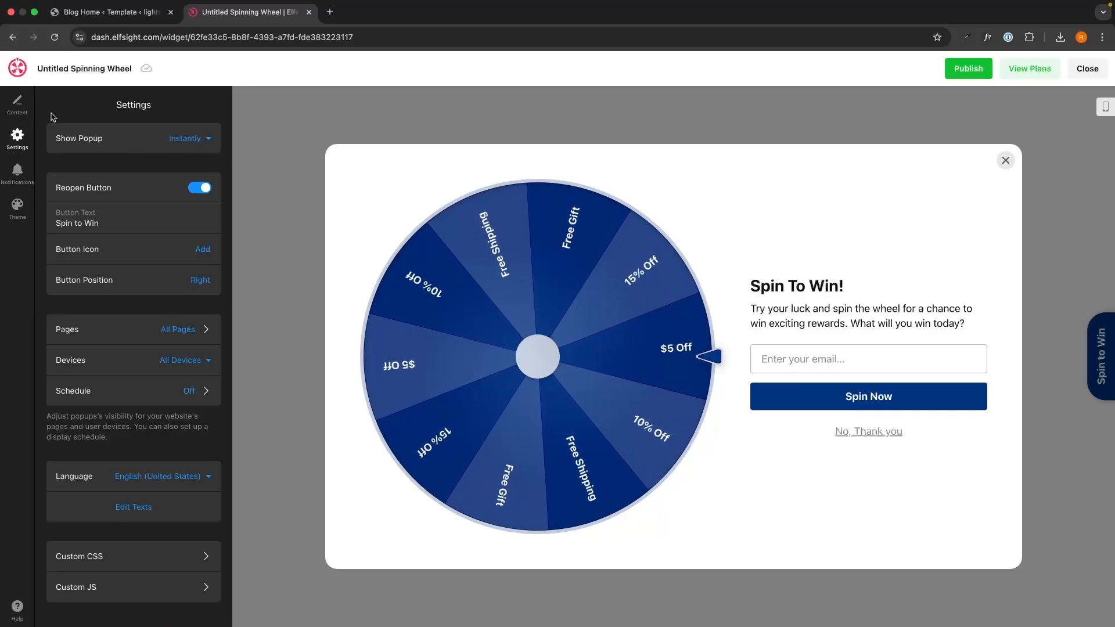
Step: Try a 10-second popup delay, then set the popup back to appear instantly
left_click(197, 139)
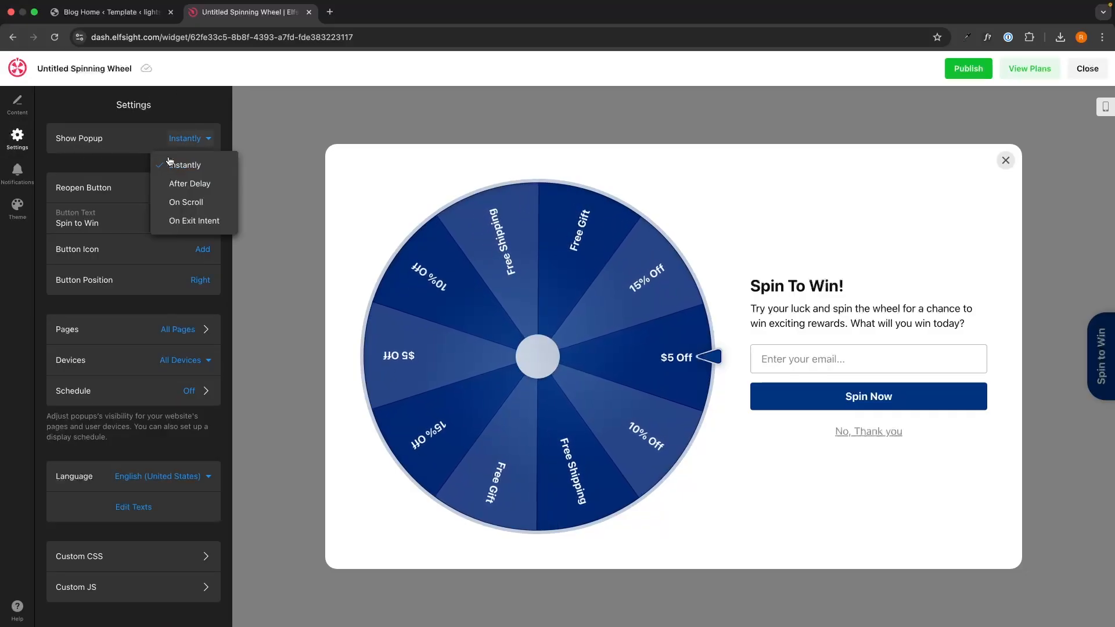
left_click(183, 184)
left_click(185, 170)
left_click(184, 216)
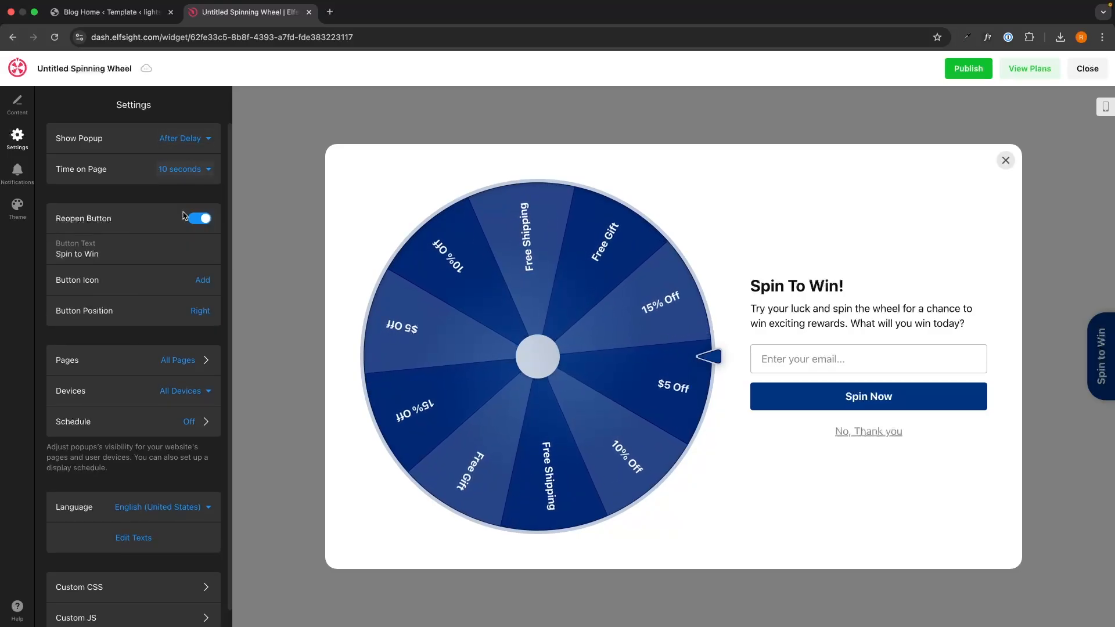
left_click(186, 139)
left_click(182, 166)
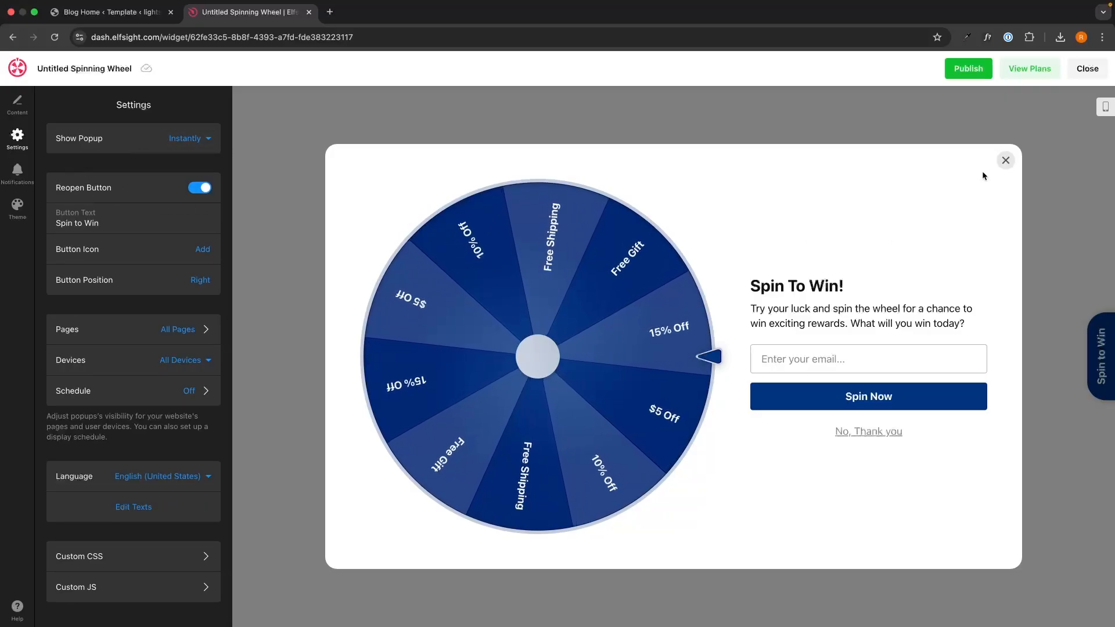
Step: Test the Spin to Win reopen tab, keep the reopen button on, and add a library icon
left_click(1005, 161)
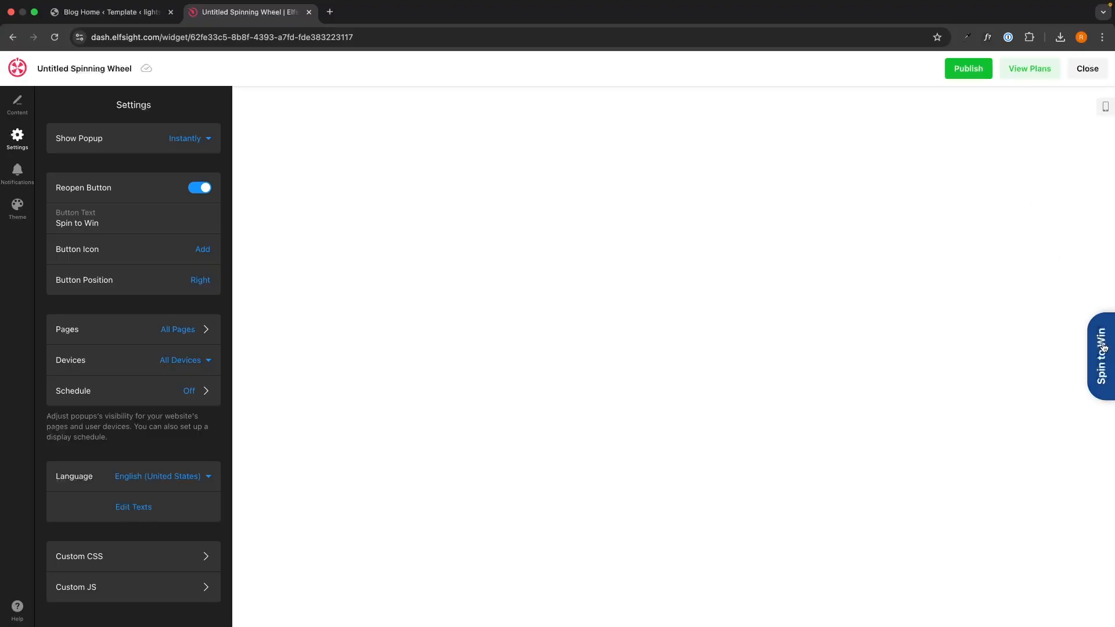
left_click(1103, 345)
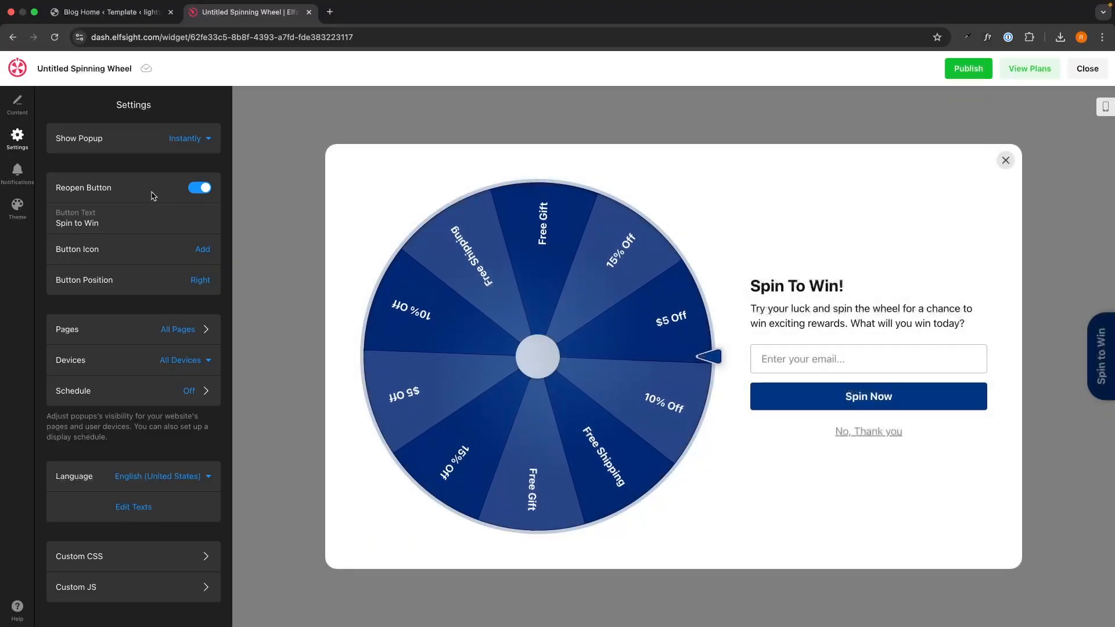
left_click(201, 188)
left_click(201, 189)
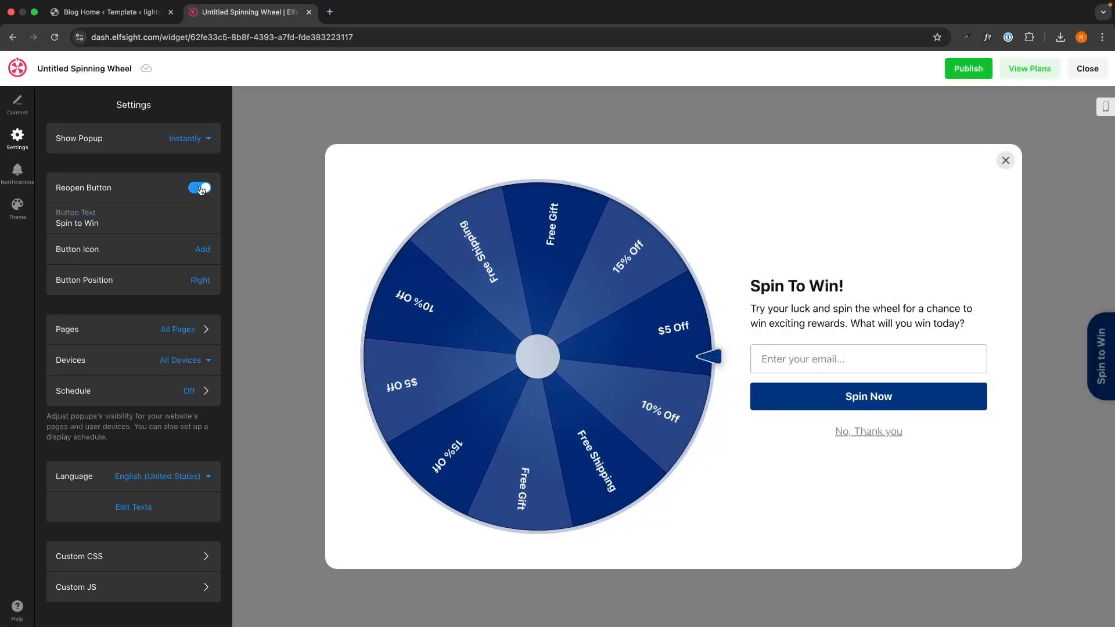
left_click_drag(102, 228, 48, 229)
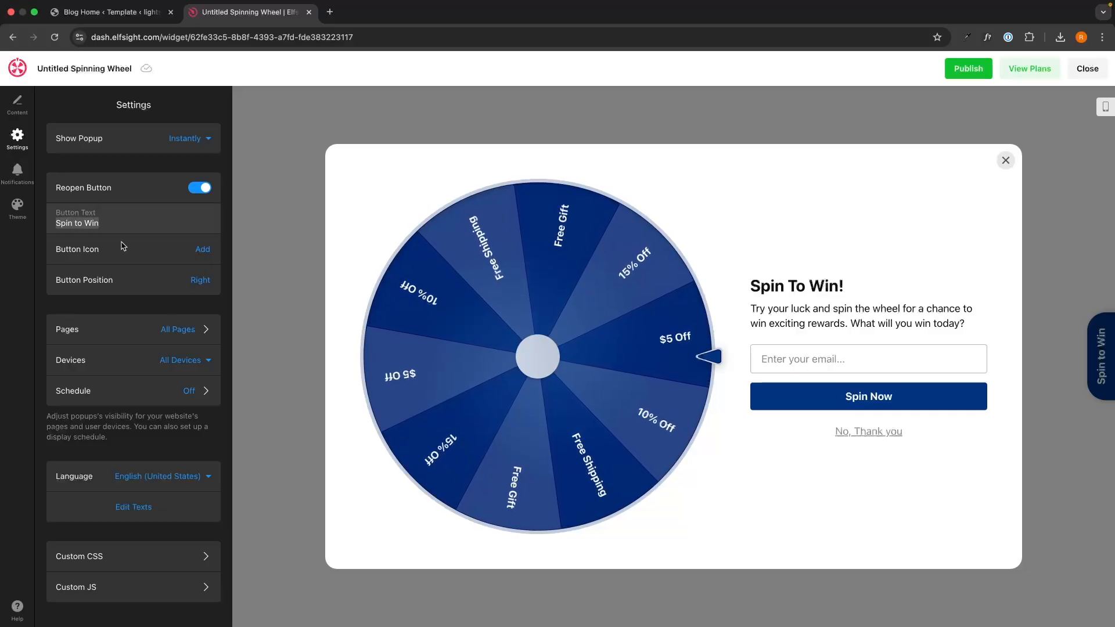
left_click(202, 249)
left_click(202, 273)
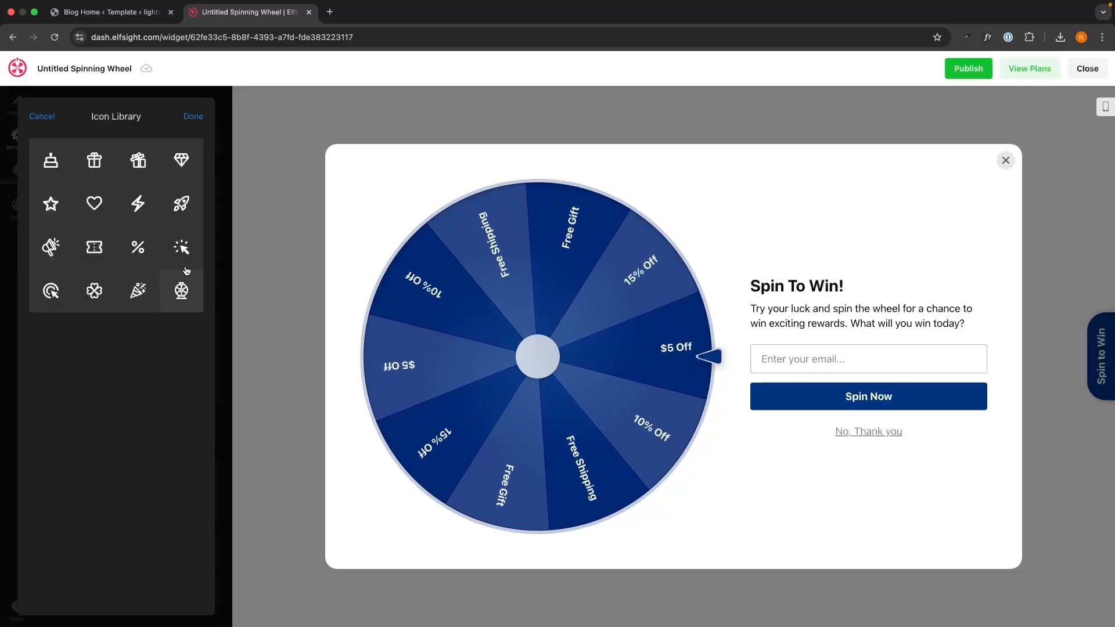
Step: Set the reopen button's icon to the gift icon, then reload the widget editor
left_click(89, 174)
left_click(193, 117)
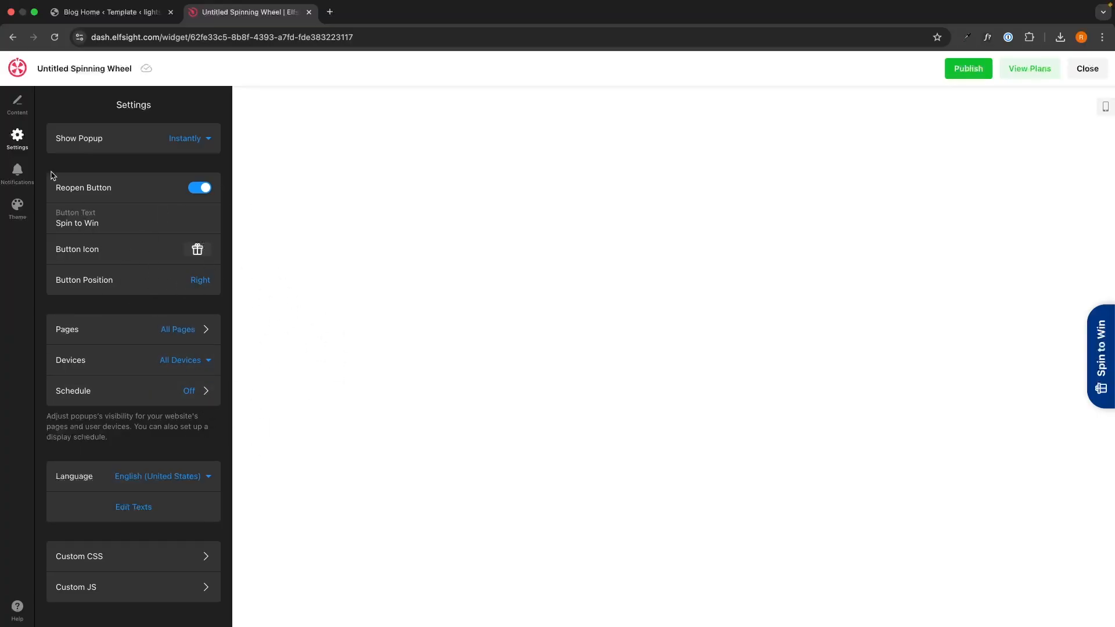
left_click(26, 172)
left_click(18, 139)
key("super+r")
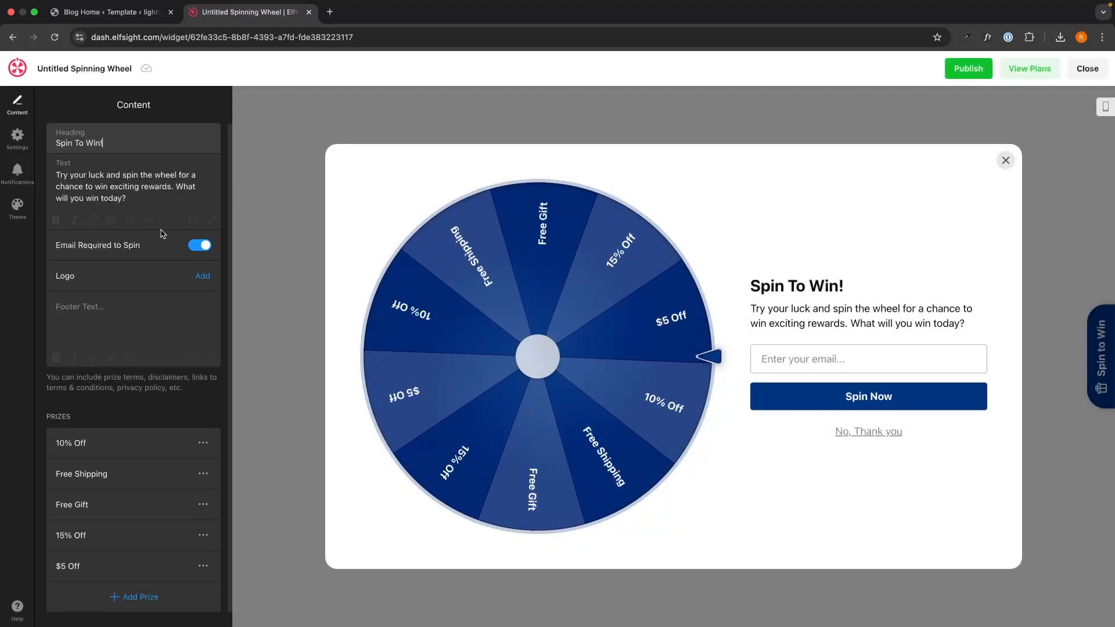
Step: Review the owner e-mail field in Notifications, then switch to the Theme panel
left_click(17, 139)
left_click(17, 173)
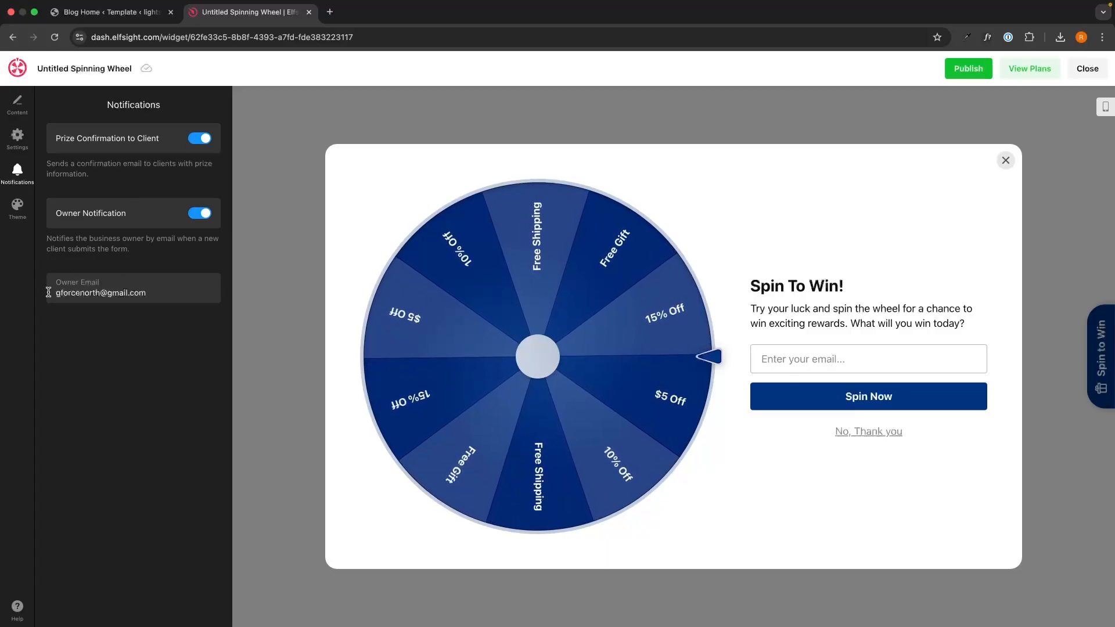
left_click_drag(167, 293, 49, 292)
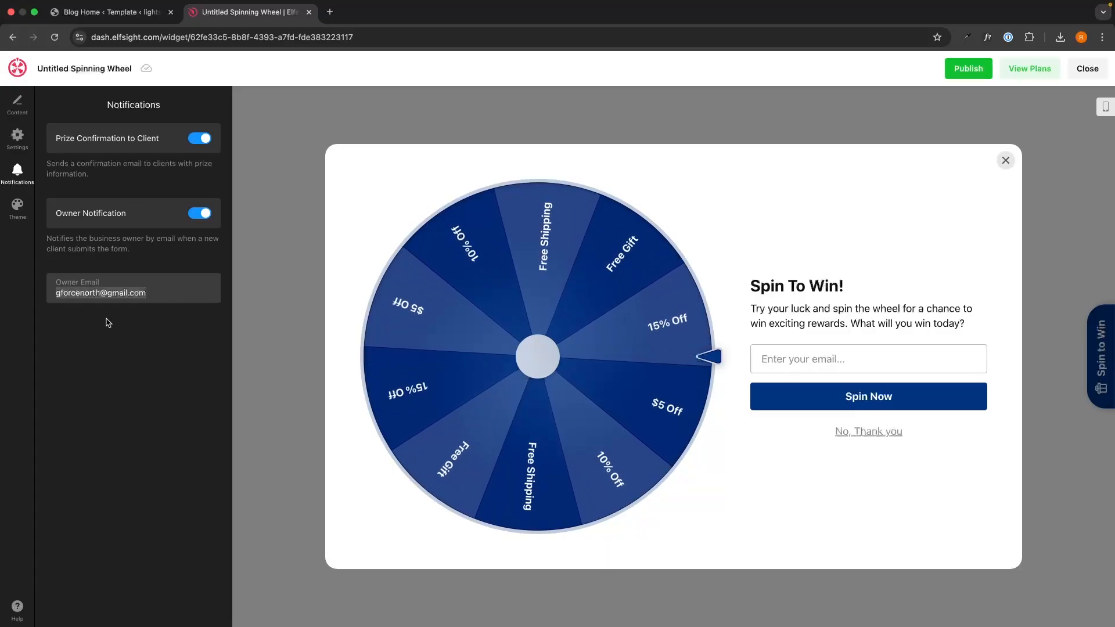
left_click(106, 318)
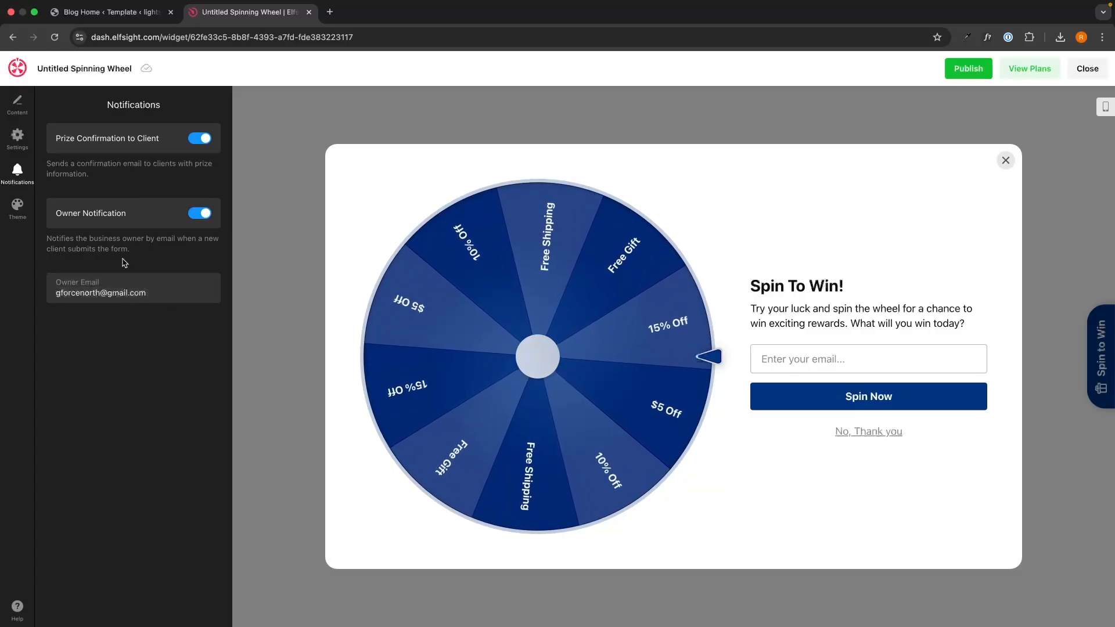
left_click(25, 221)
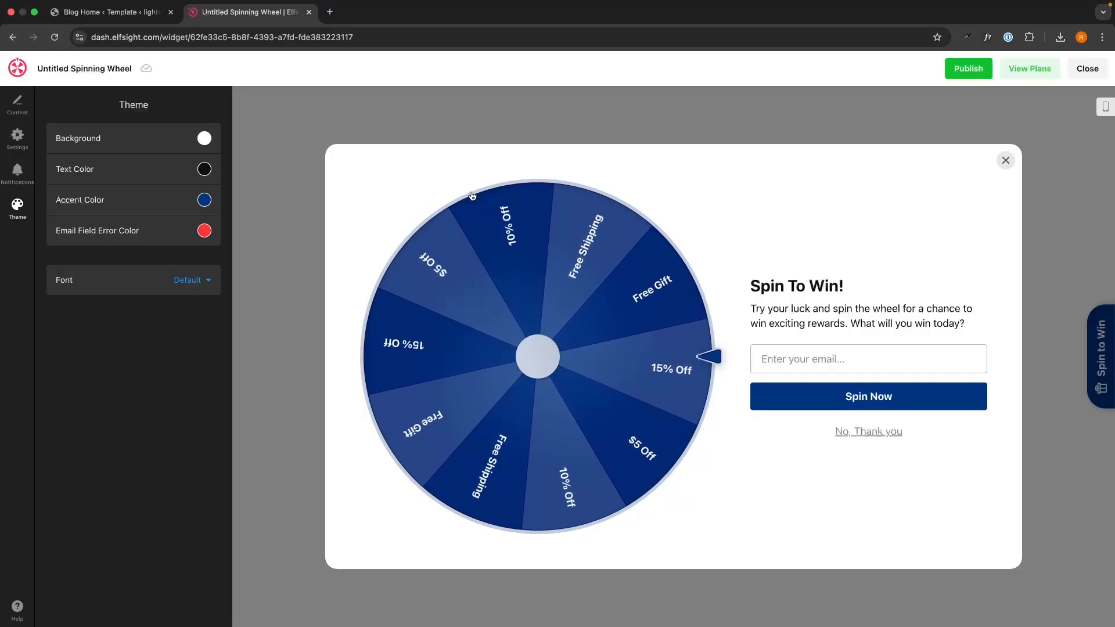
Step: Change the wheel's accent colour to orange and publish the widget
left_click(205, 201)
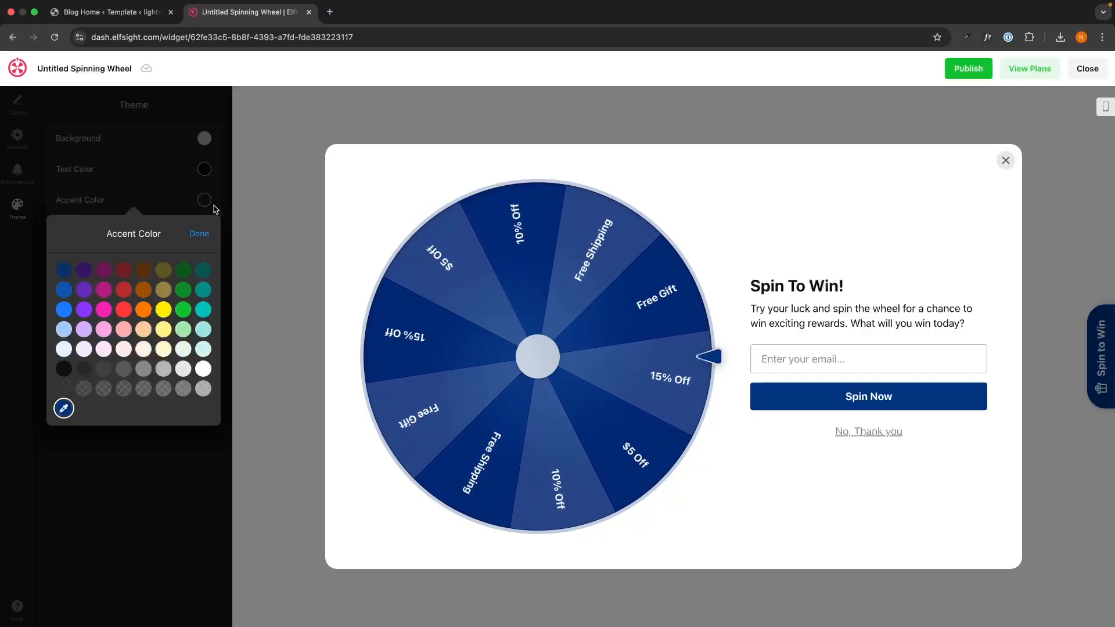
left_click(205, 201)
left_click(205, 201)
left_click(144, 310)
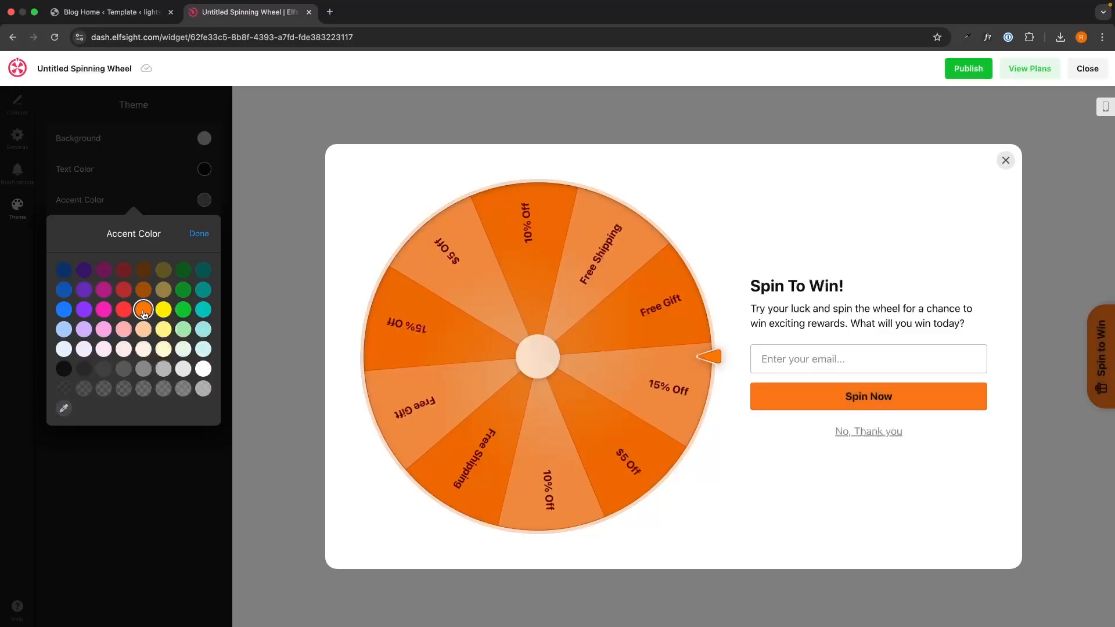
left_click(199, 233)
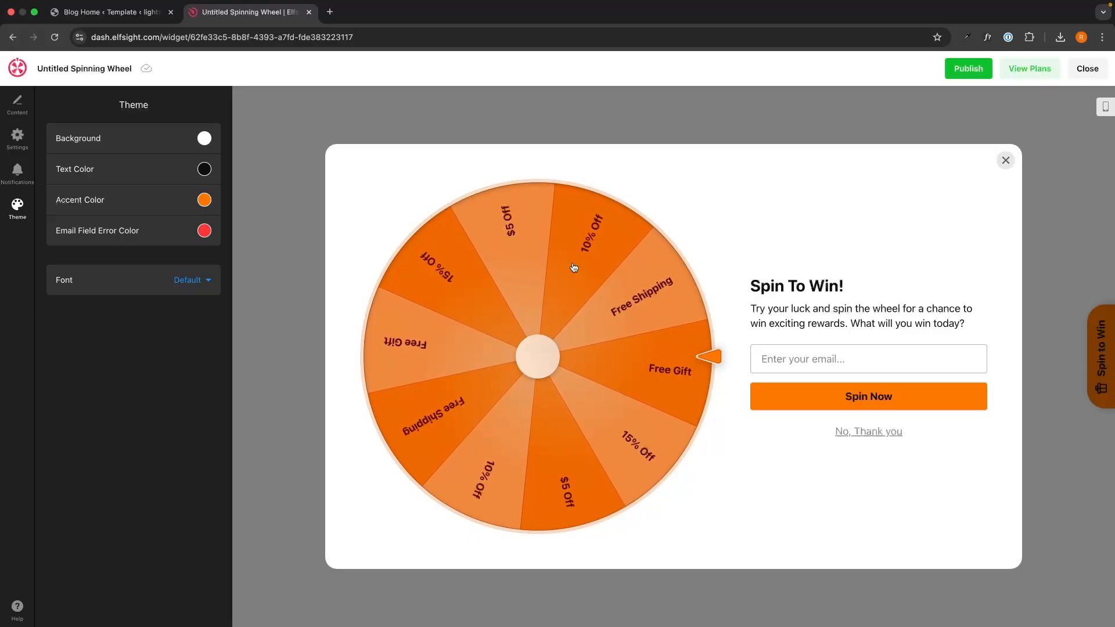
left_click(973, 70)
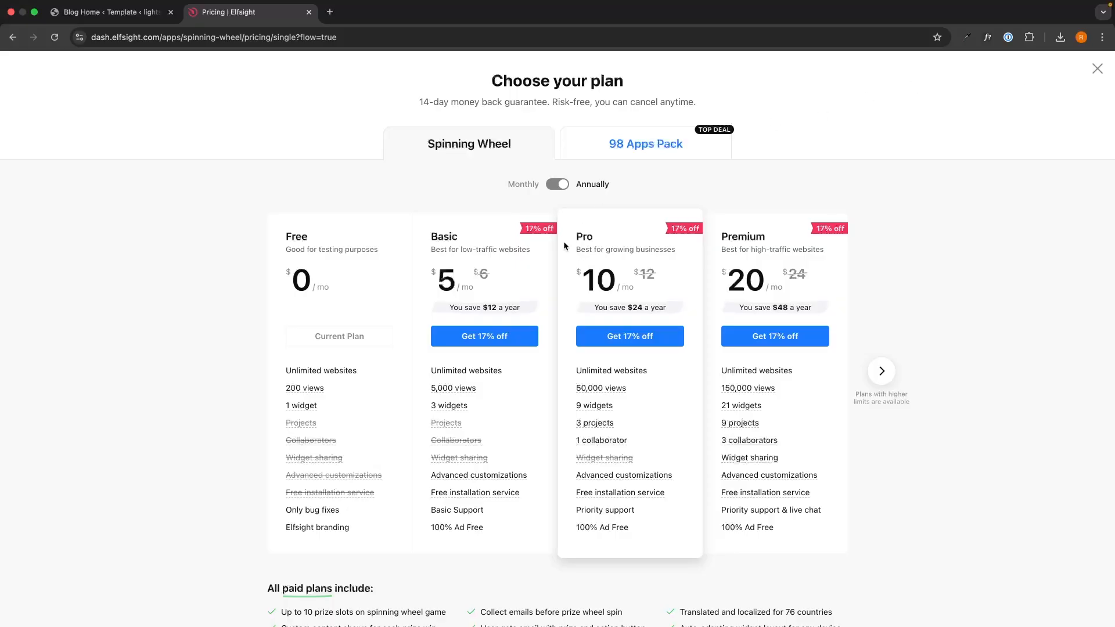
Step: Dismiss the pricing page, staying on the Free plan, to reach the Embed Code dialog
mouse_move(599, 394)
left_click_drag(275, 216, 354, 286)
left_click(356, 290)
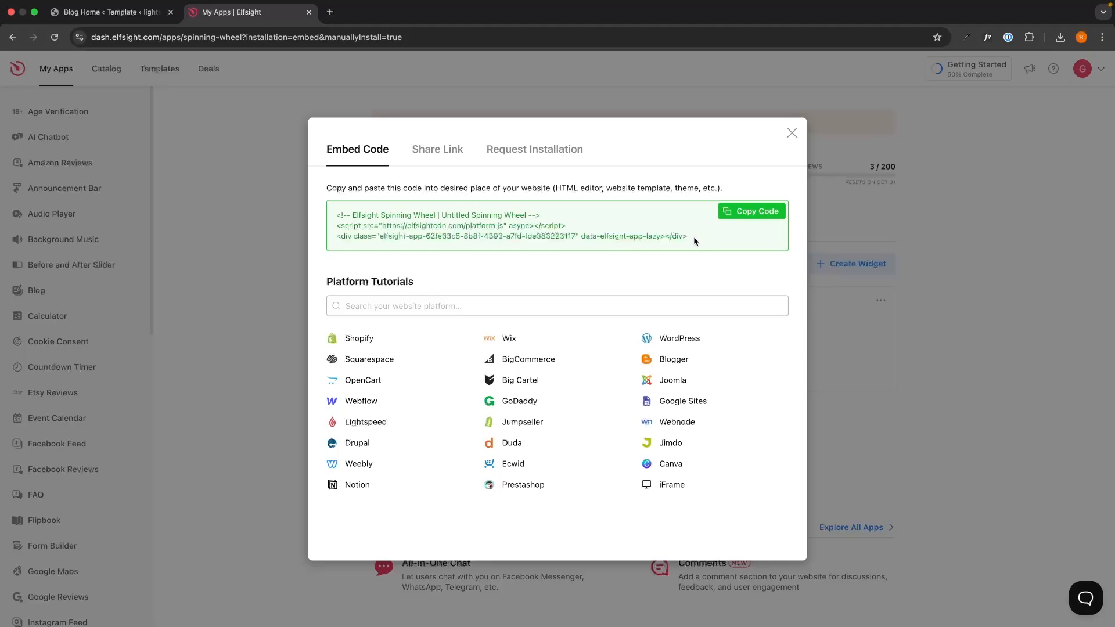
Step: Copy the Spin To Win wheel's three-line embed code, then go back to the Blog Home template tab
left_click_drag(693, 236, 336, 213)
left_click(416, 261)
left_click(758, 212)
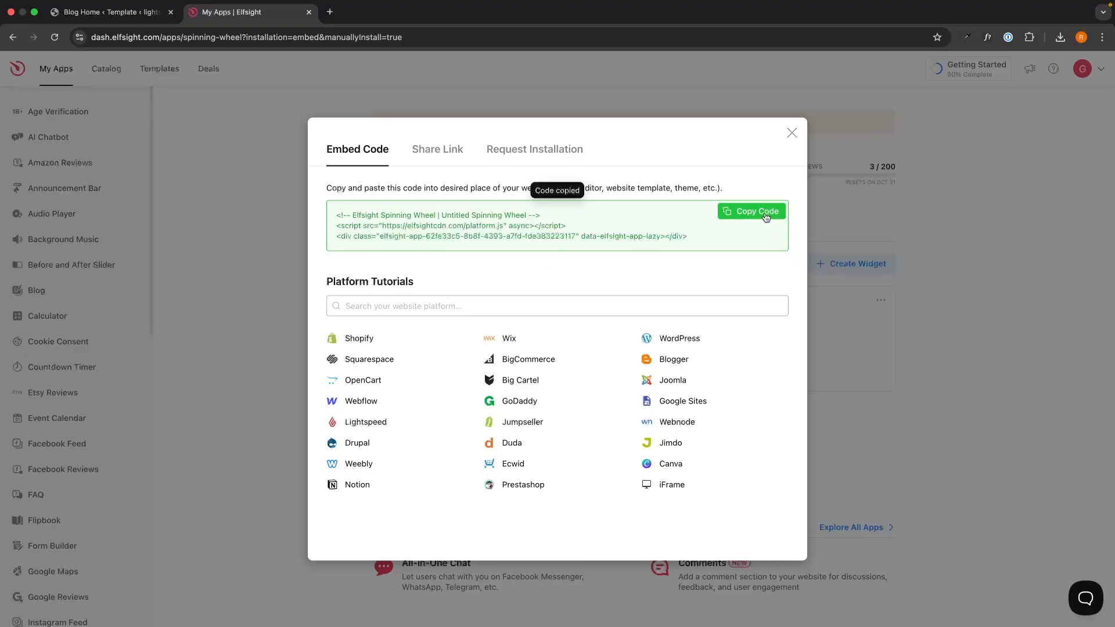
left_click(141, 14)
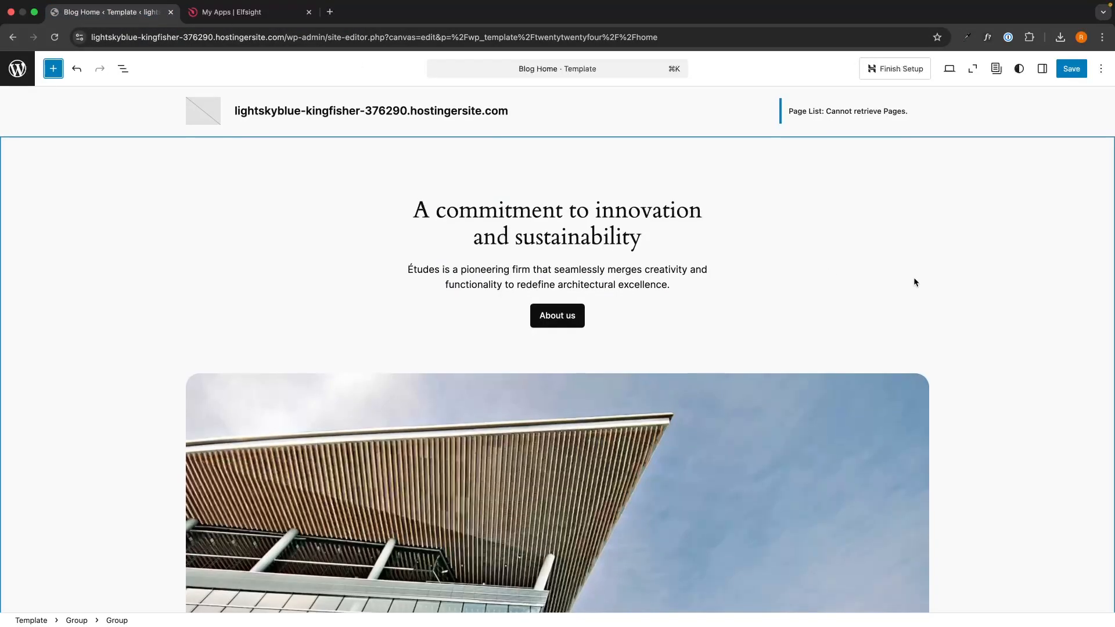
Step: Find the Custom HTML block by searching 'html' and drop it below the Études Newsletter section
scroll(914, 278, "down", 10)
scroll(913, 277, "down", 15)
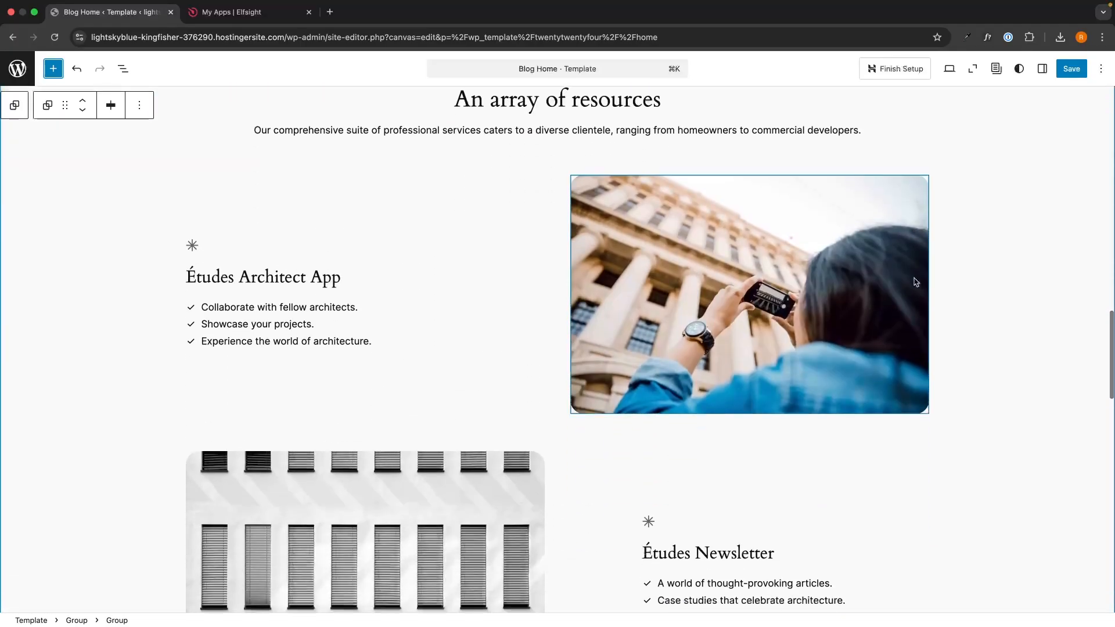
scroll(914, 282, "down", 1)
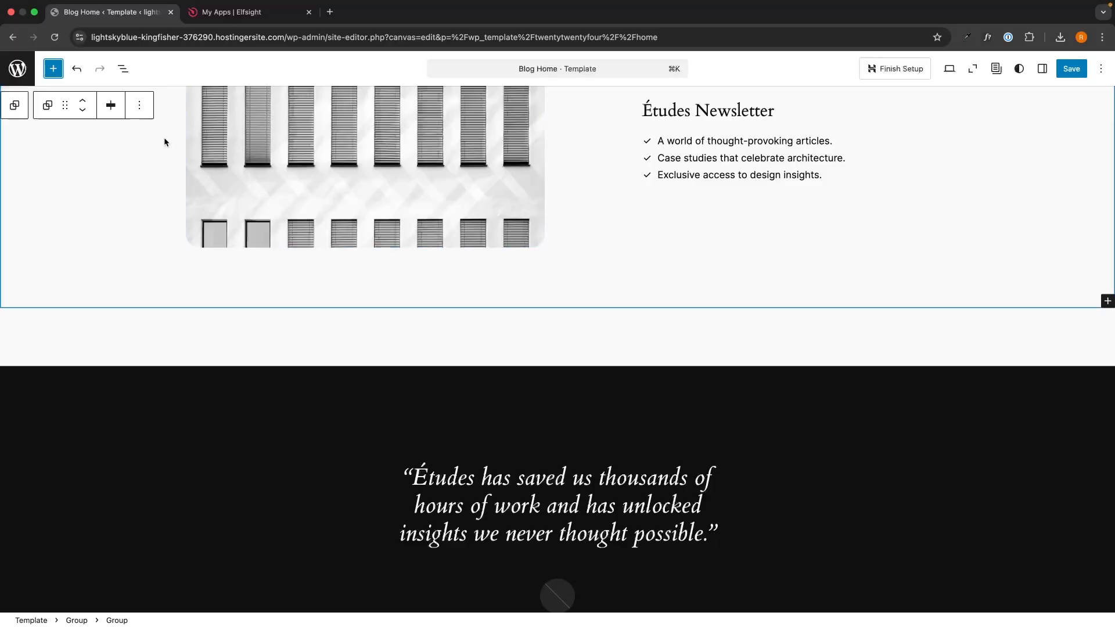
left_click(53, 69)
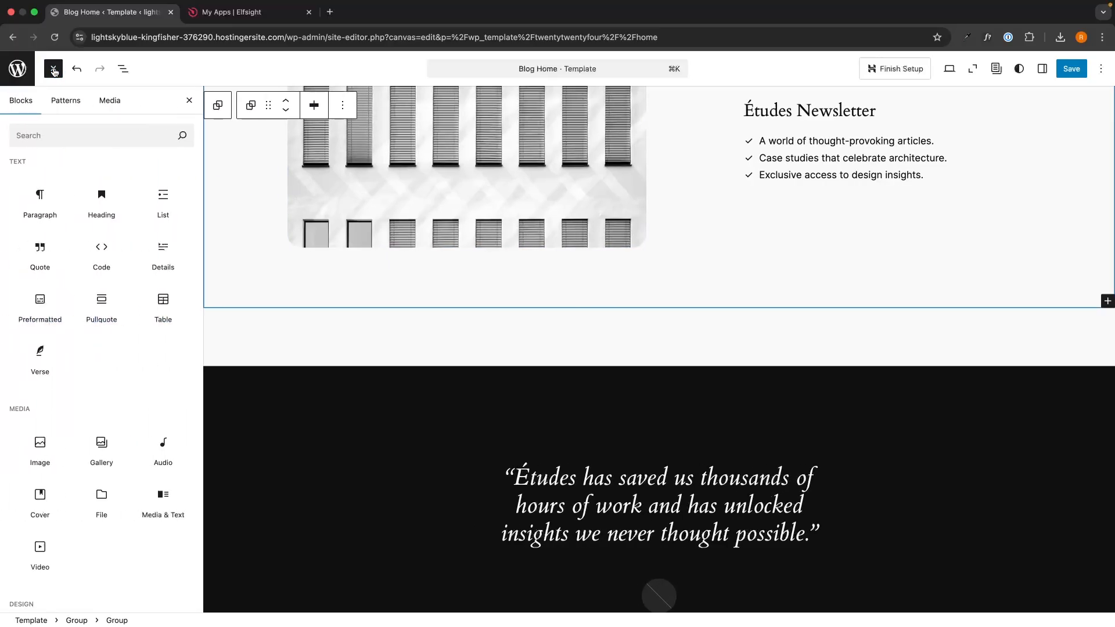
left_click(64, 126)
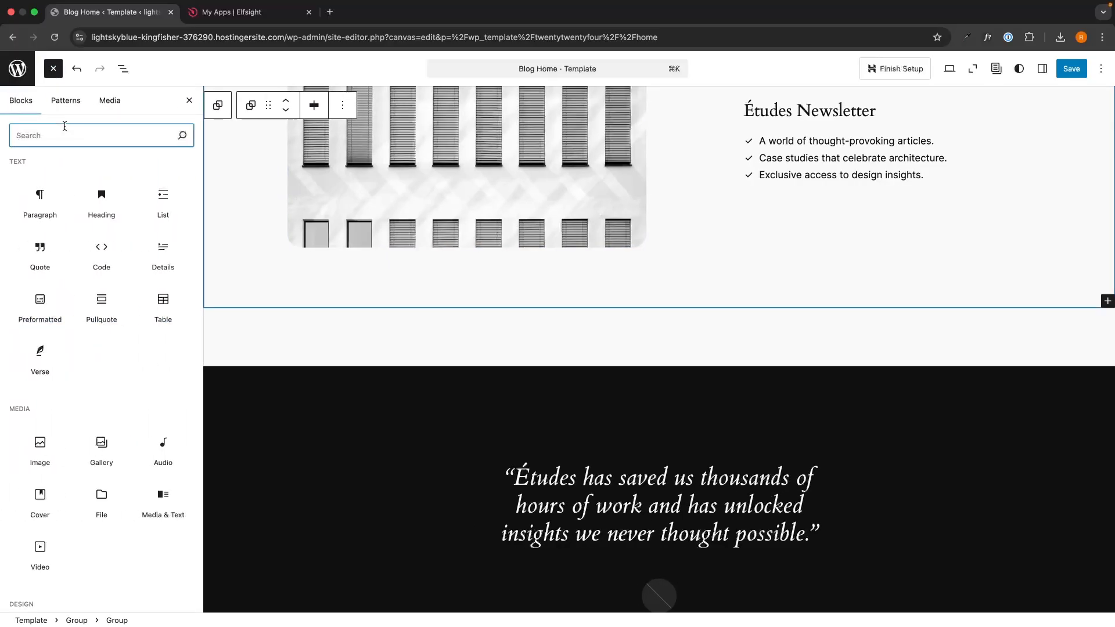
type("html")
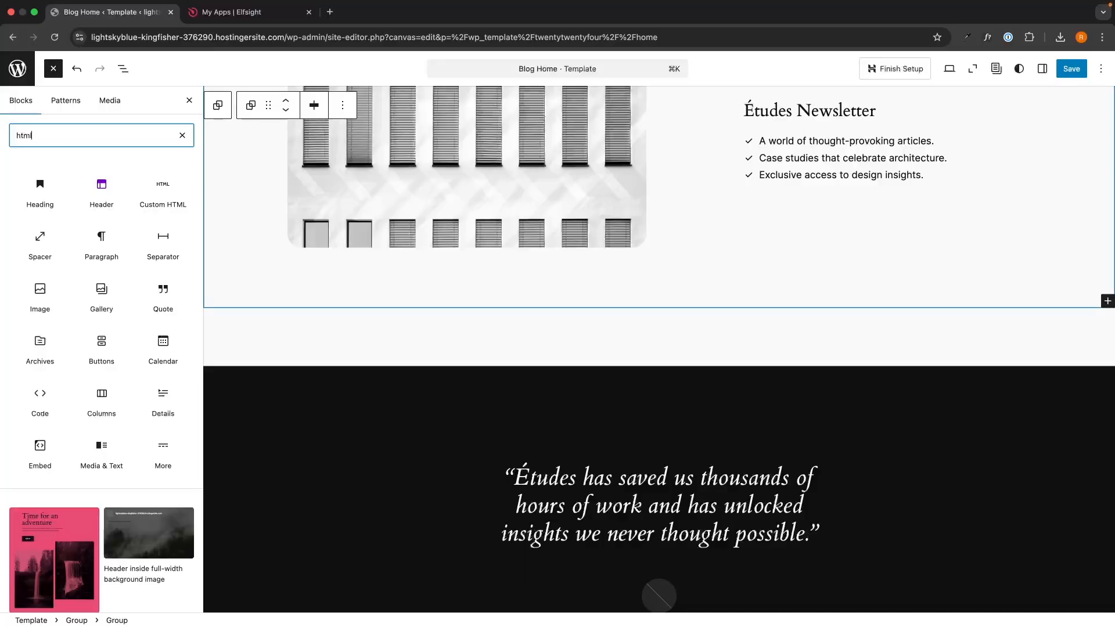
left_click_drag(39, 190, 516, 303)
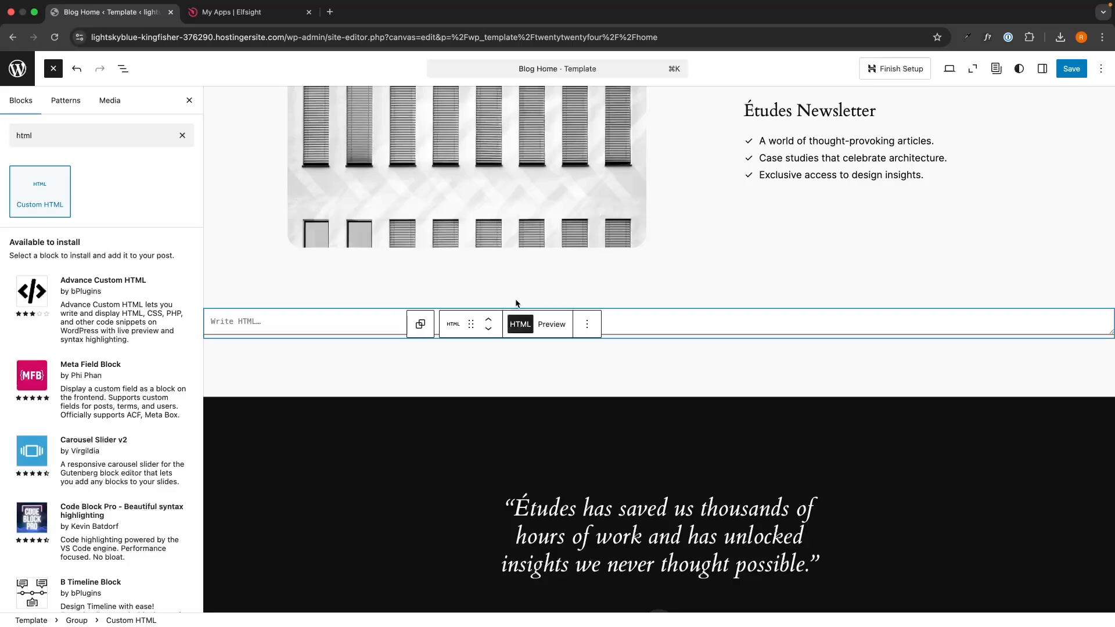
Step: Paste the Elfsight embed code into the Custom HTML block and save the Blog Home template
left_click(275, 322)
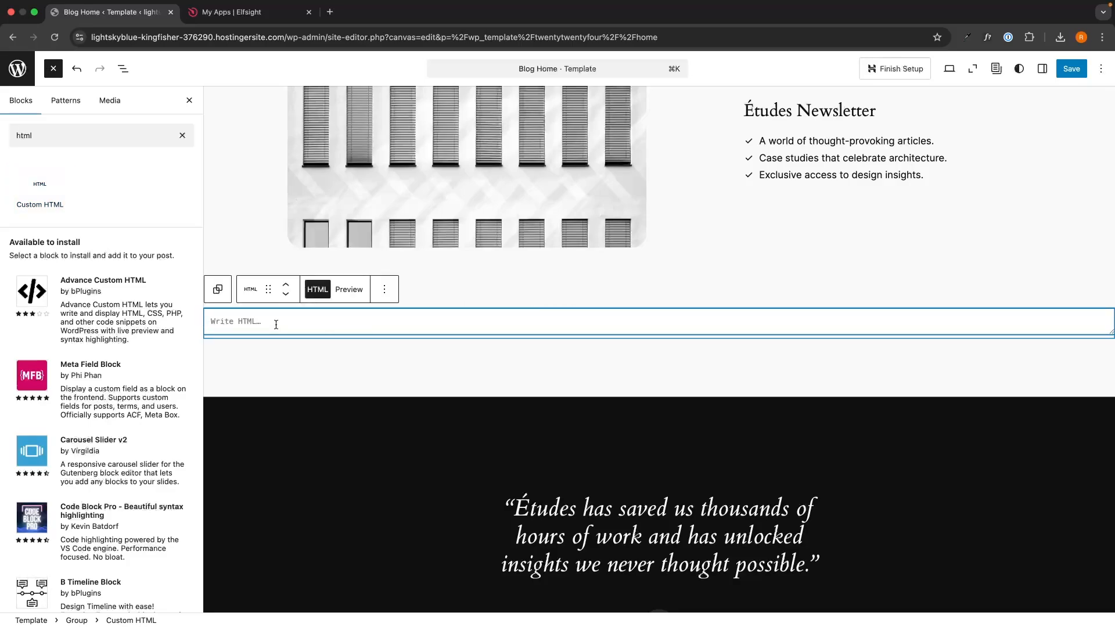
key("super+v")
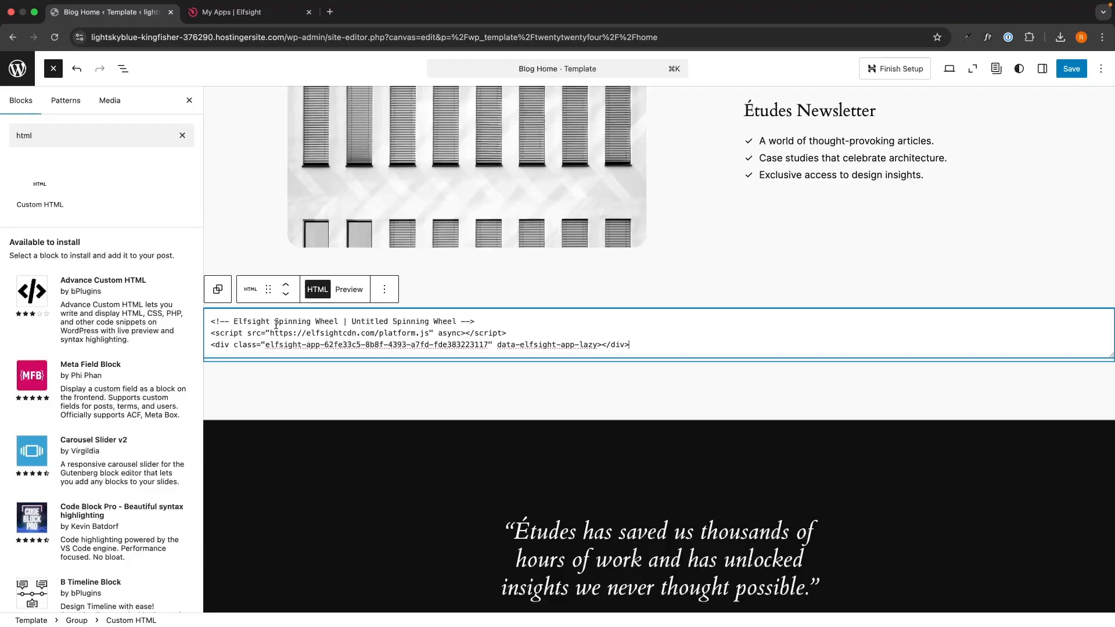
left_click_drag(644, 344, 223, 319)
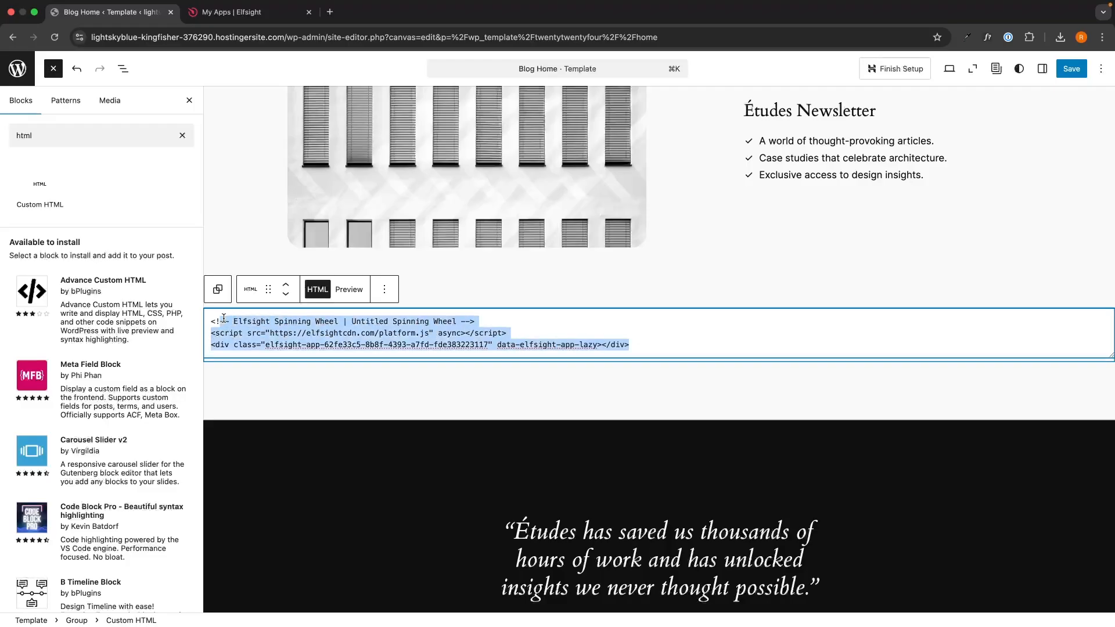
left_click(223, 318)
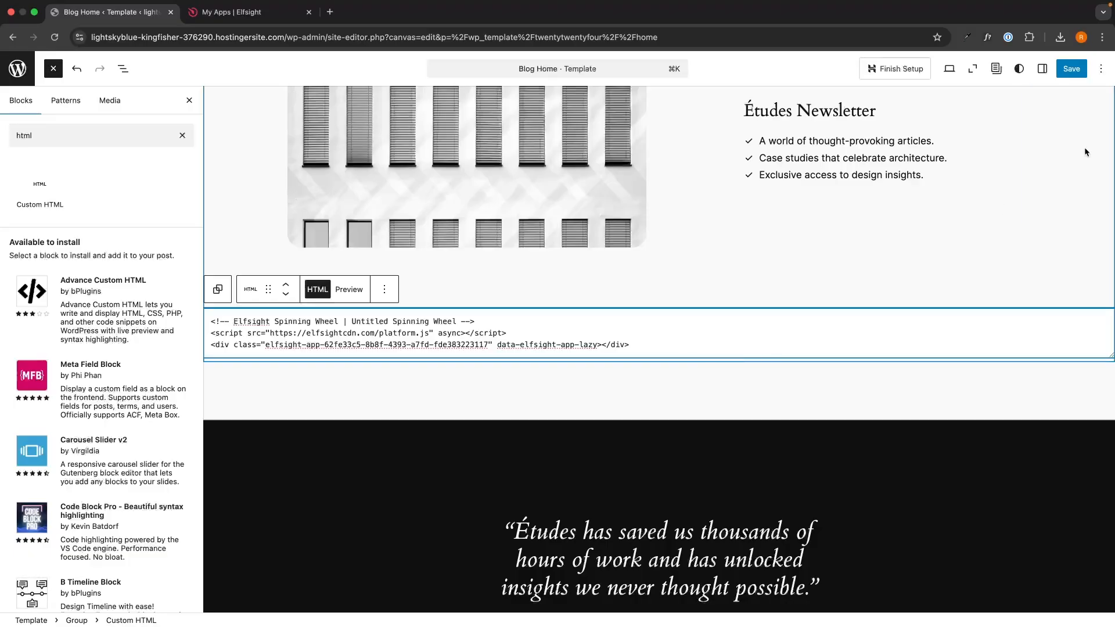
left_click(1070, 72)
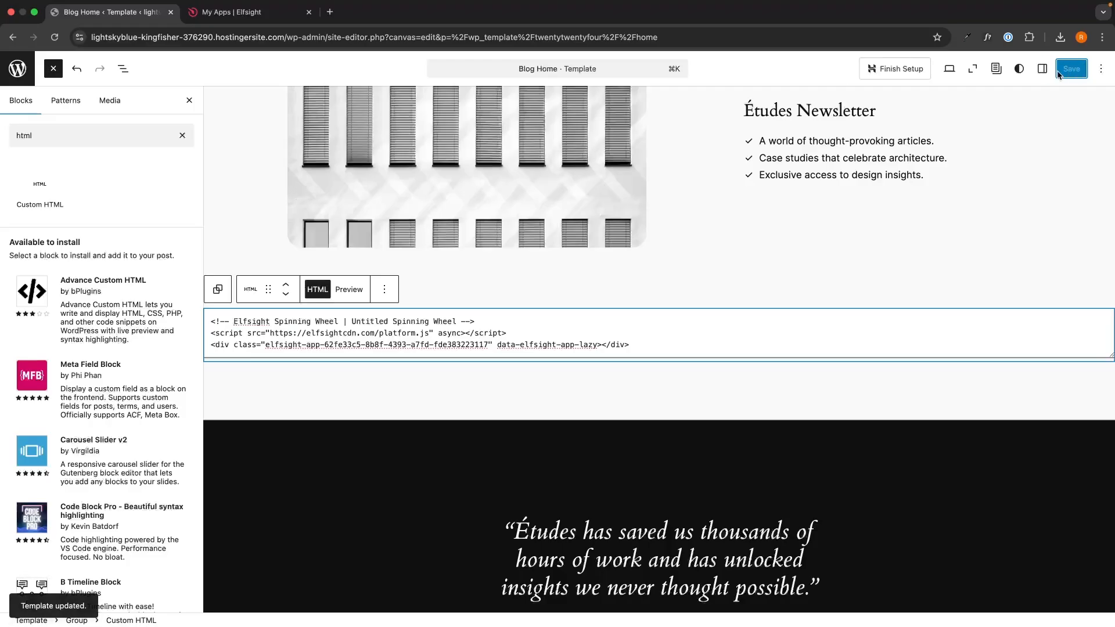
Step: View the live site in a new tab to see the orange Spin To Win popup
left_click(950, 74)
left_click(845, 182)
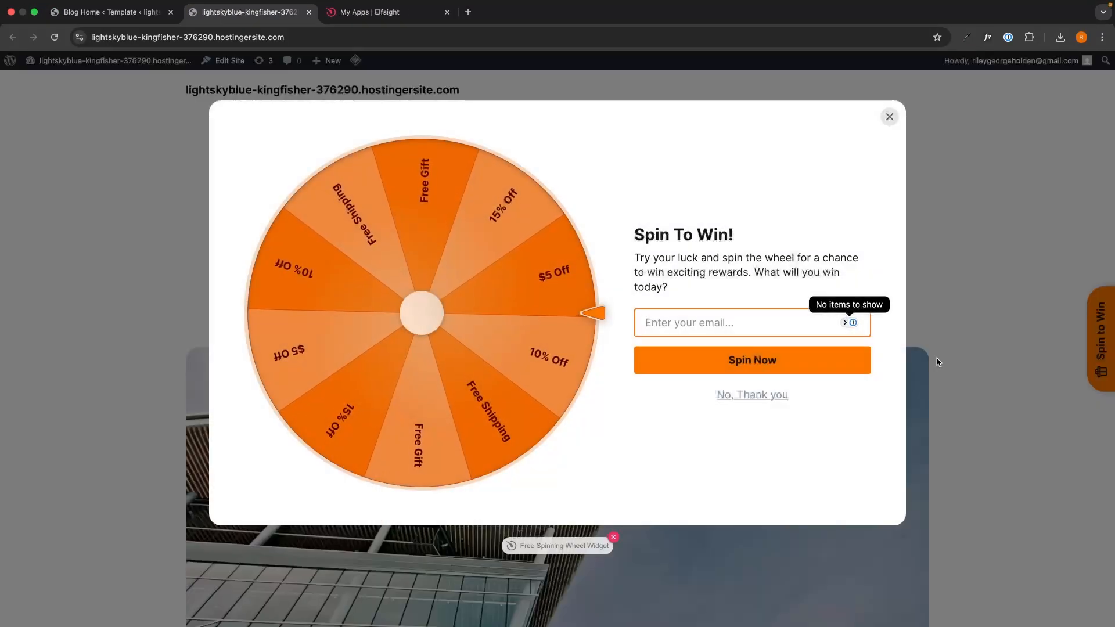
left_click(584, 156)
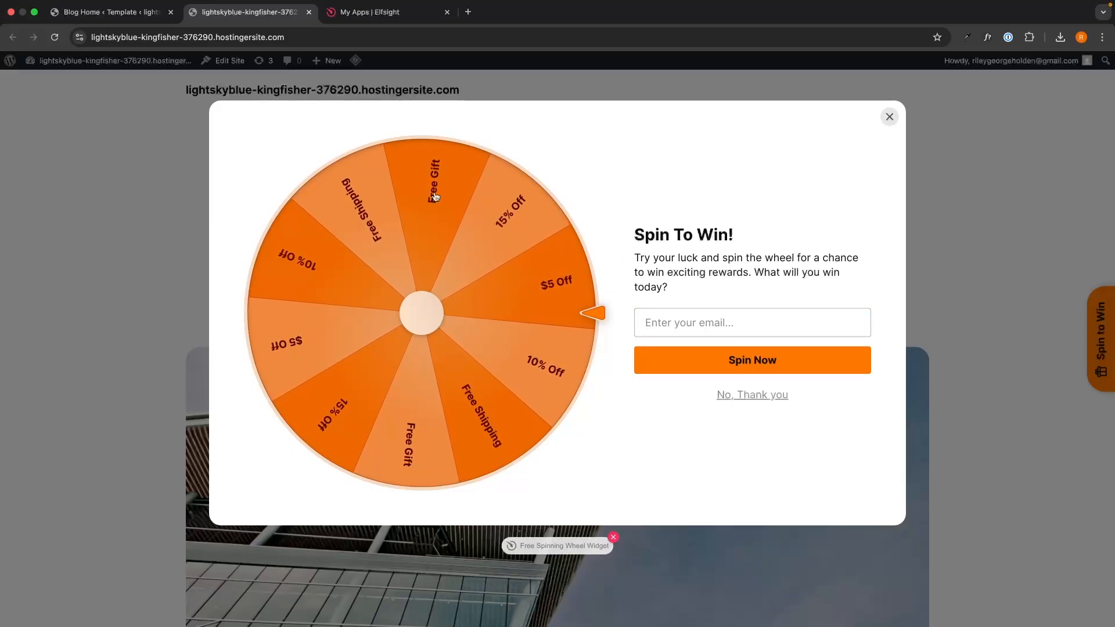